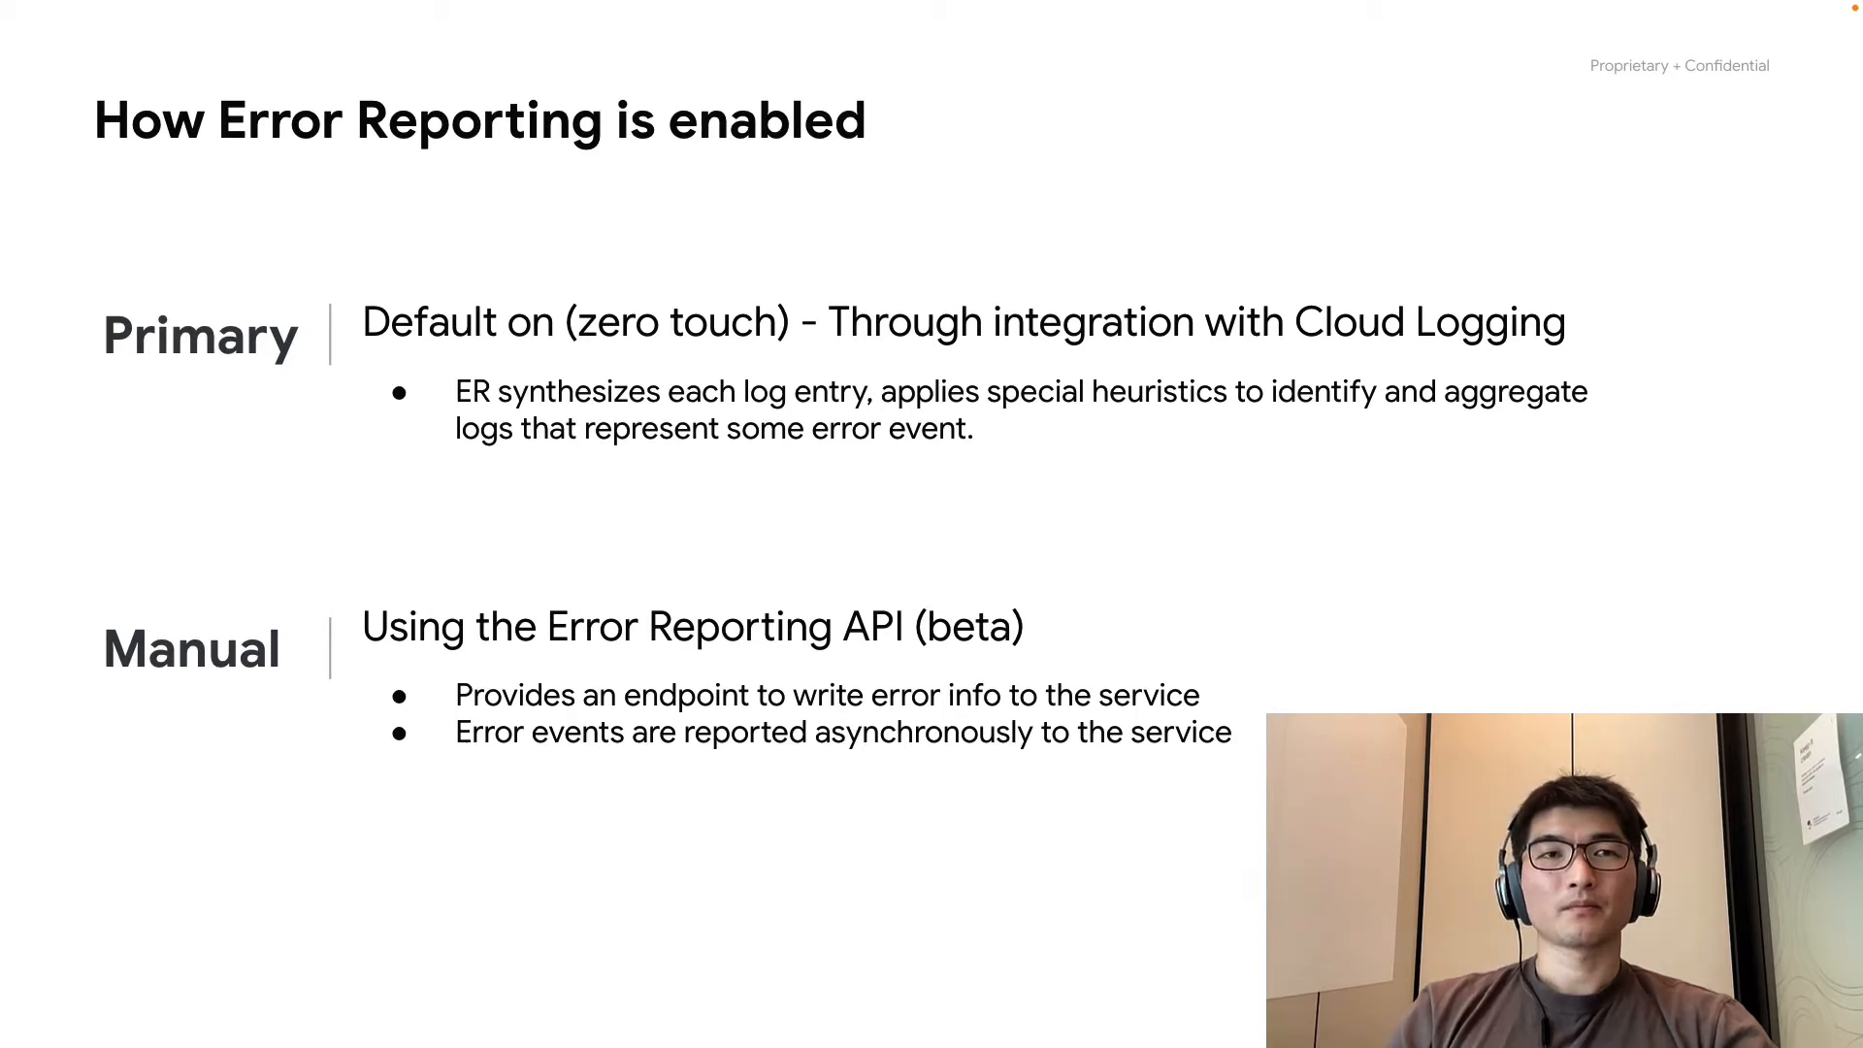
pyautogui.write('c.e')
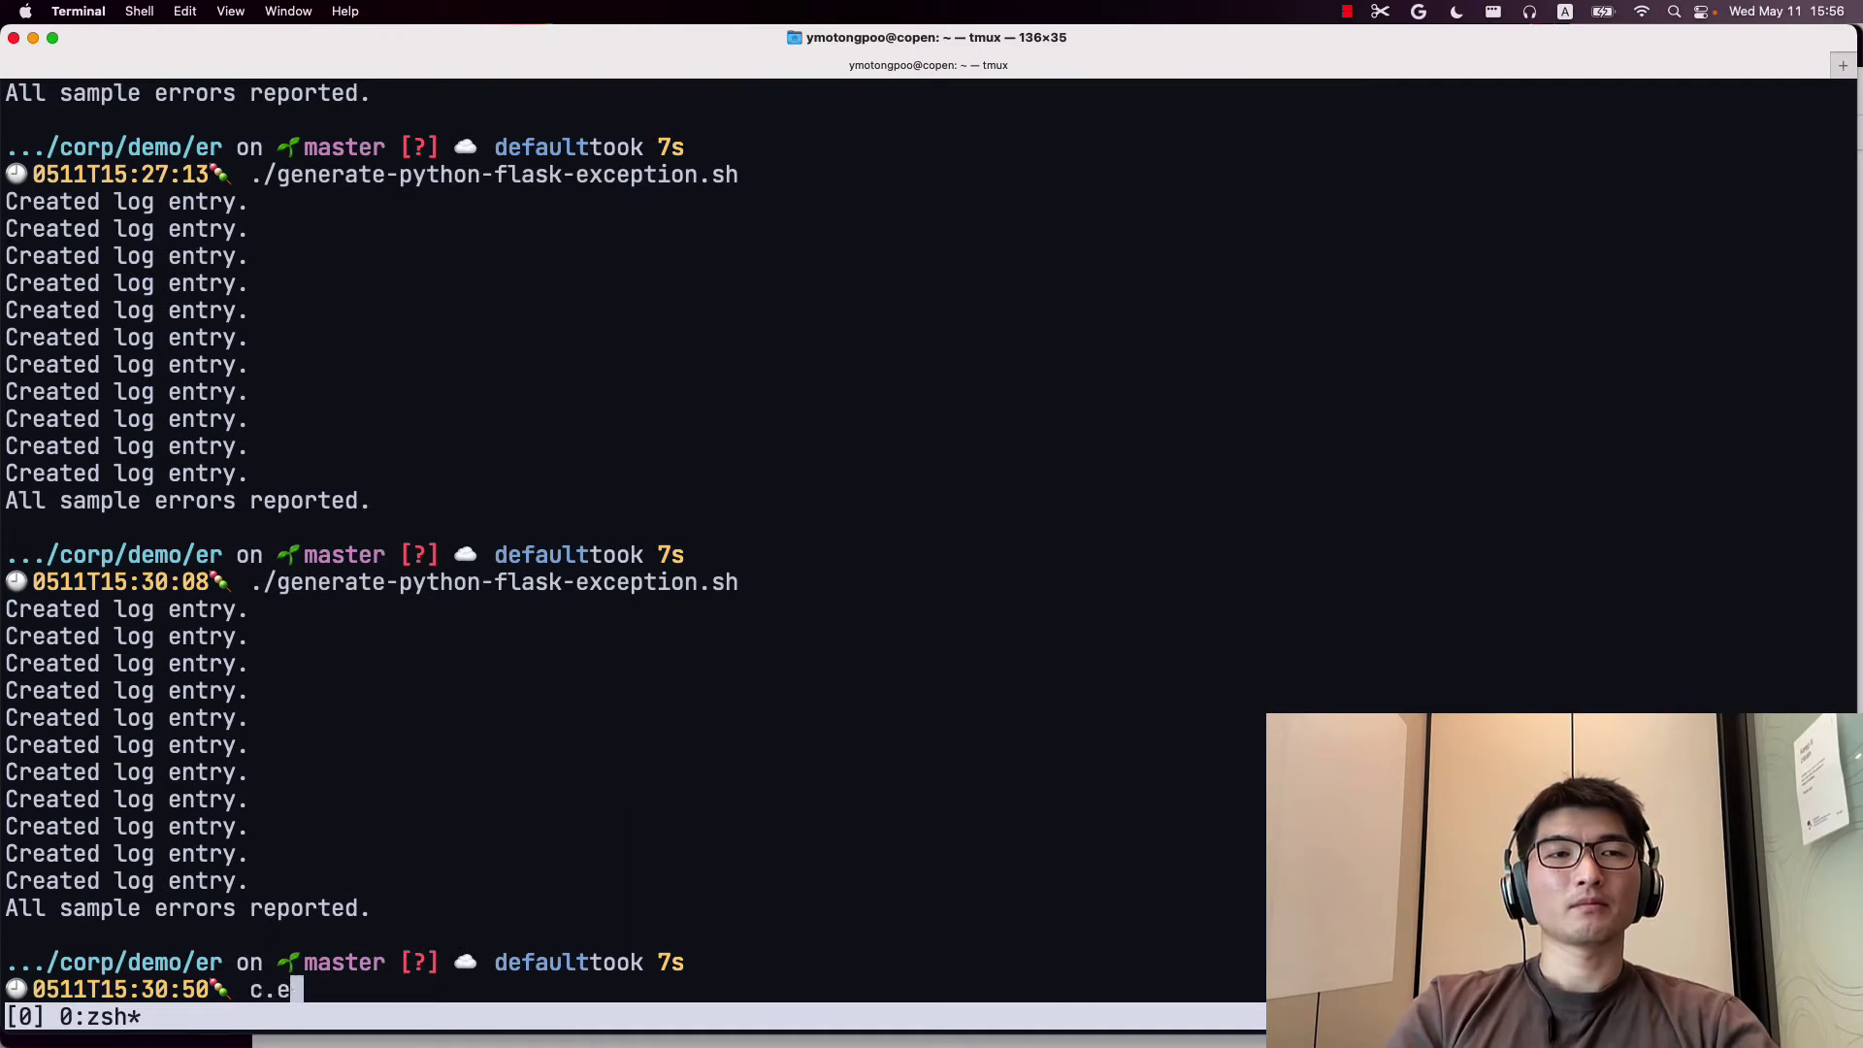
# Step: Clear the Terminal and print generate-python-flask-exception.sh with cat
pyautogui.press('BackSpace')
pyautogui.write('lear')
pyautogui.press('Return')
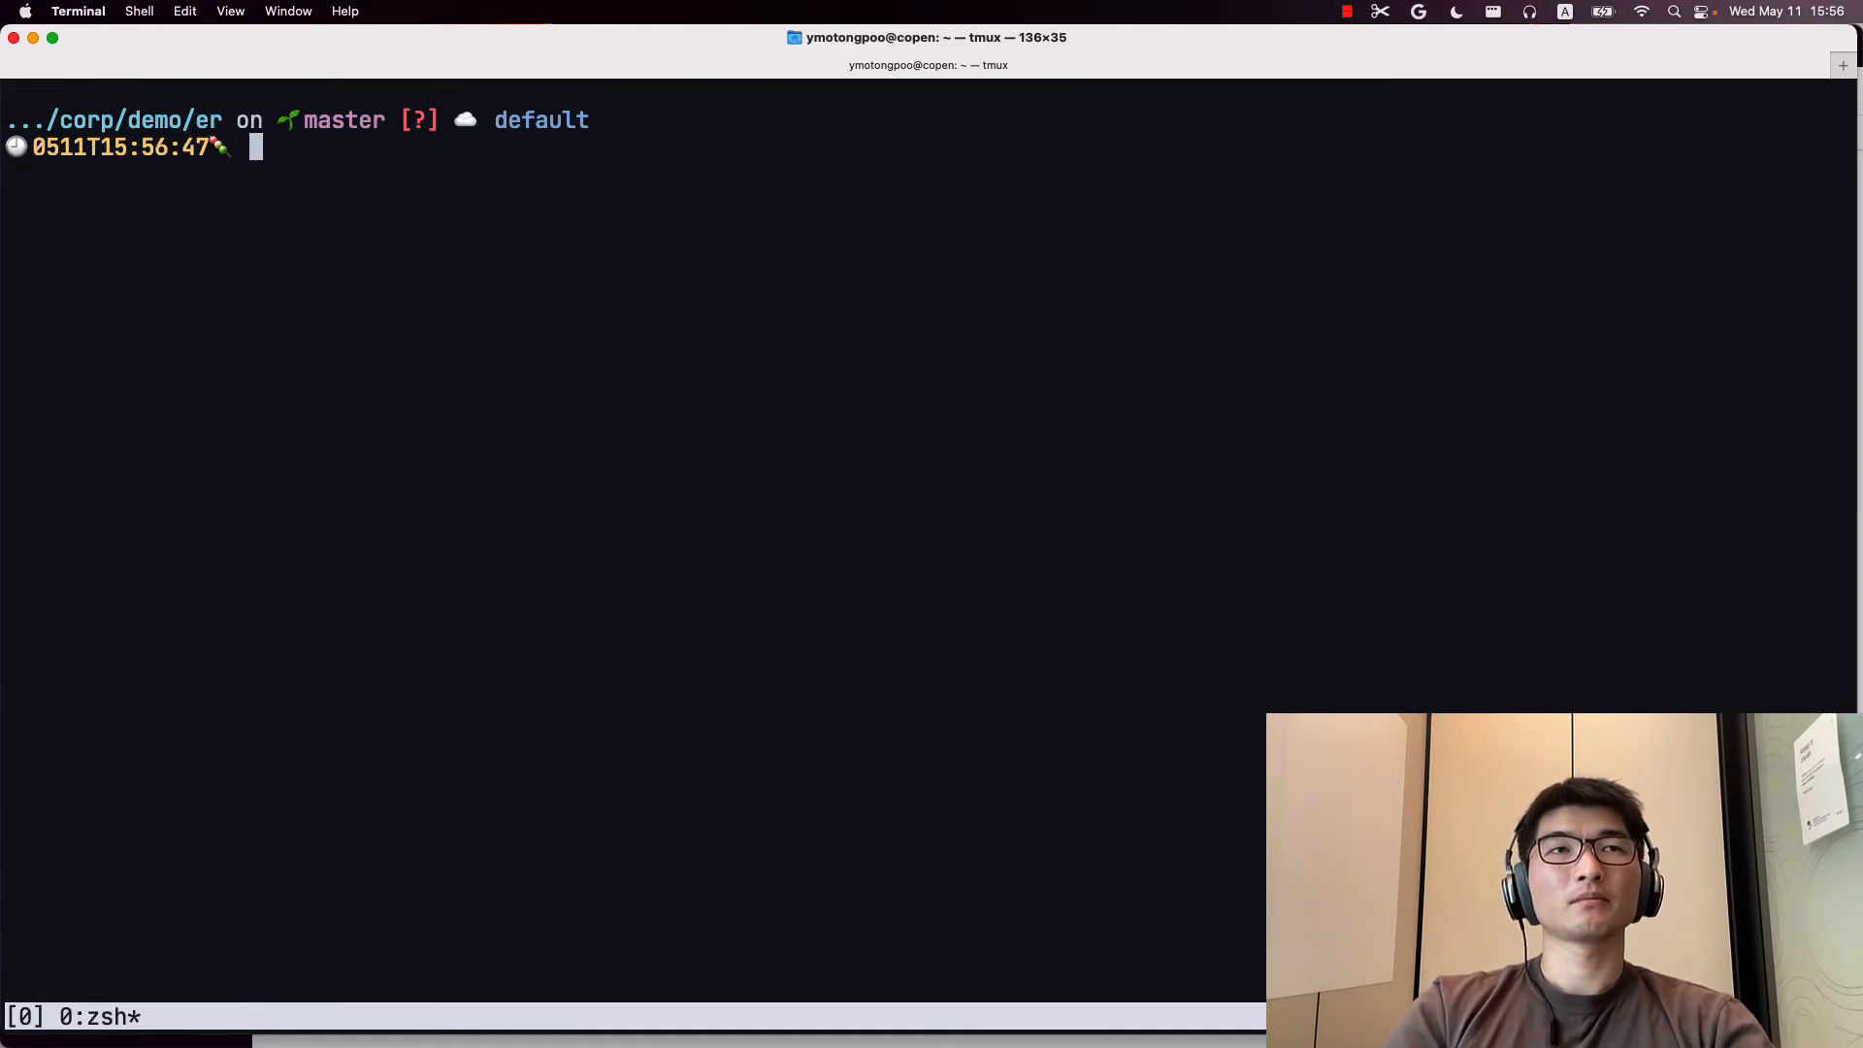
pyautogui.write('cat ')
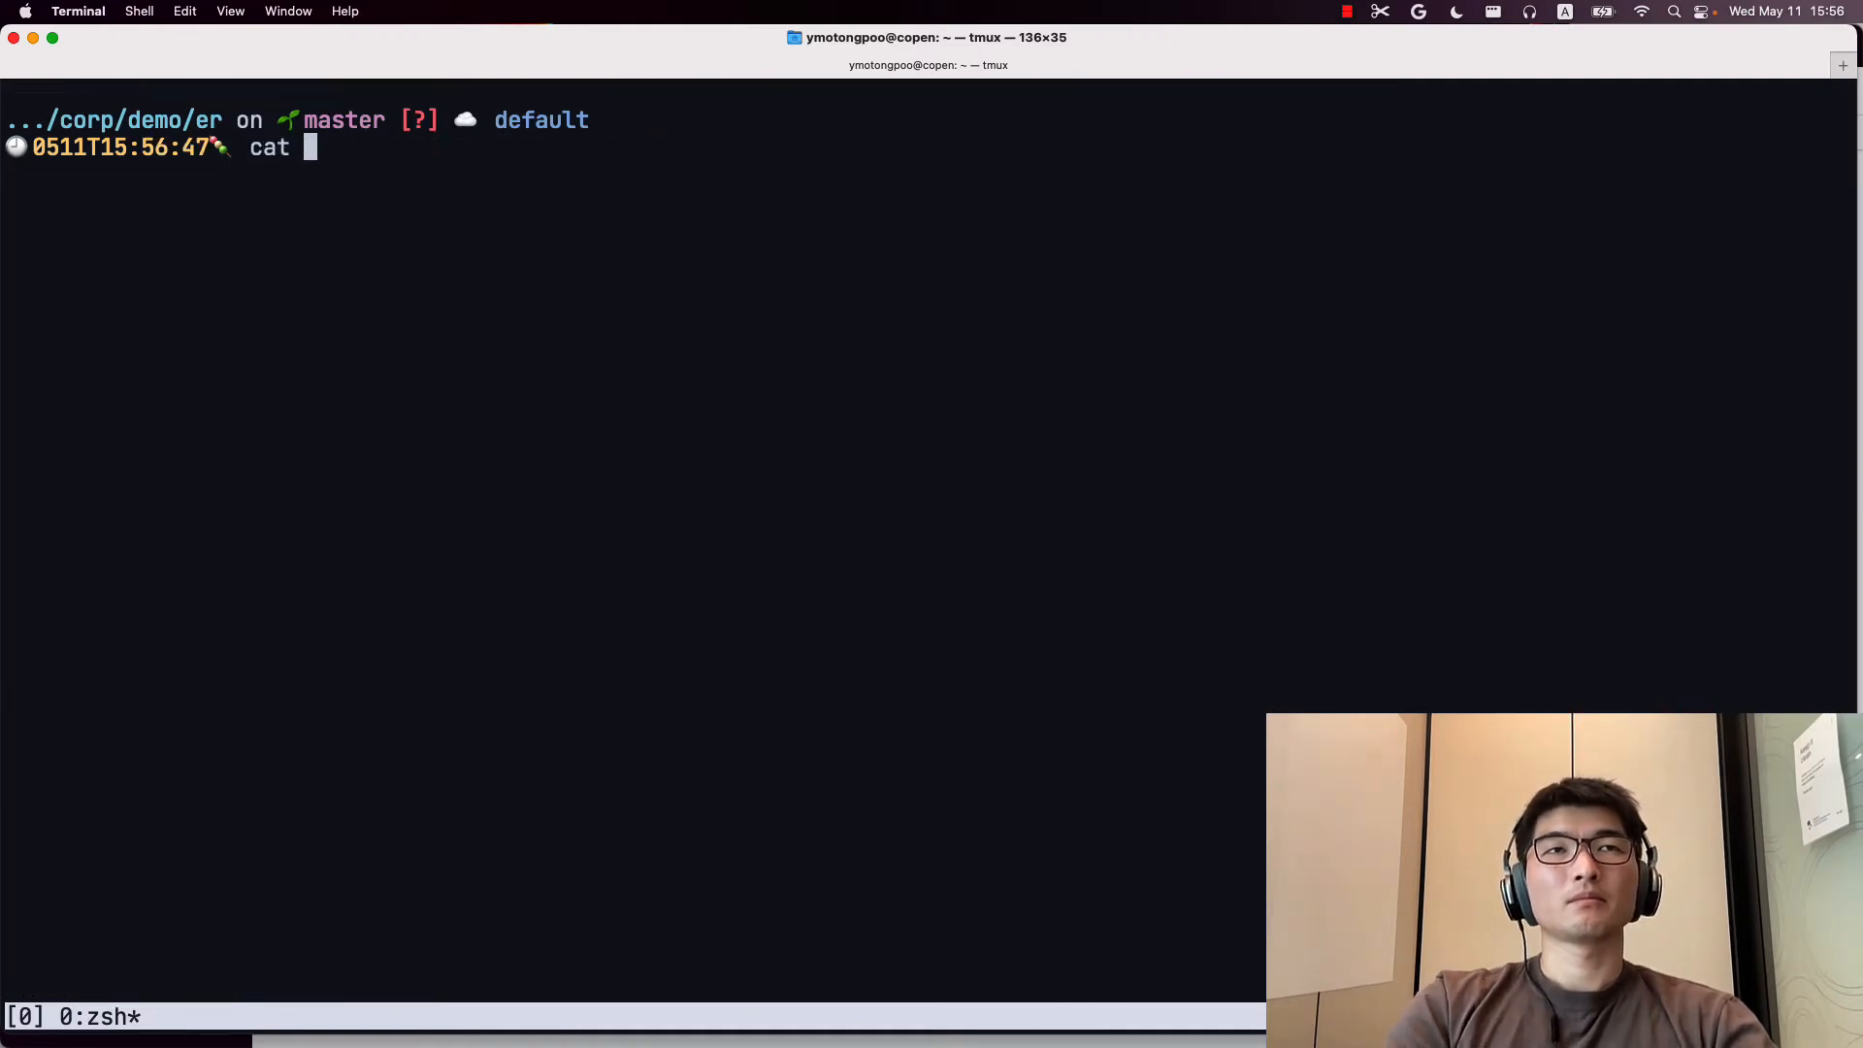
pyautogui.write('generate-p')
pyautogui.press('Tab')
pyautogui.press('Return')
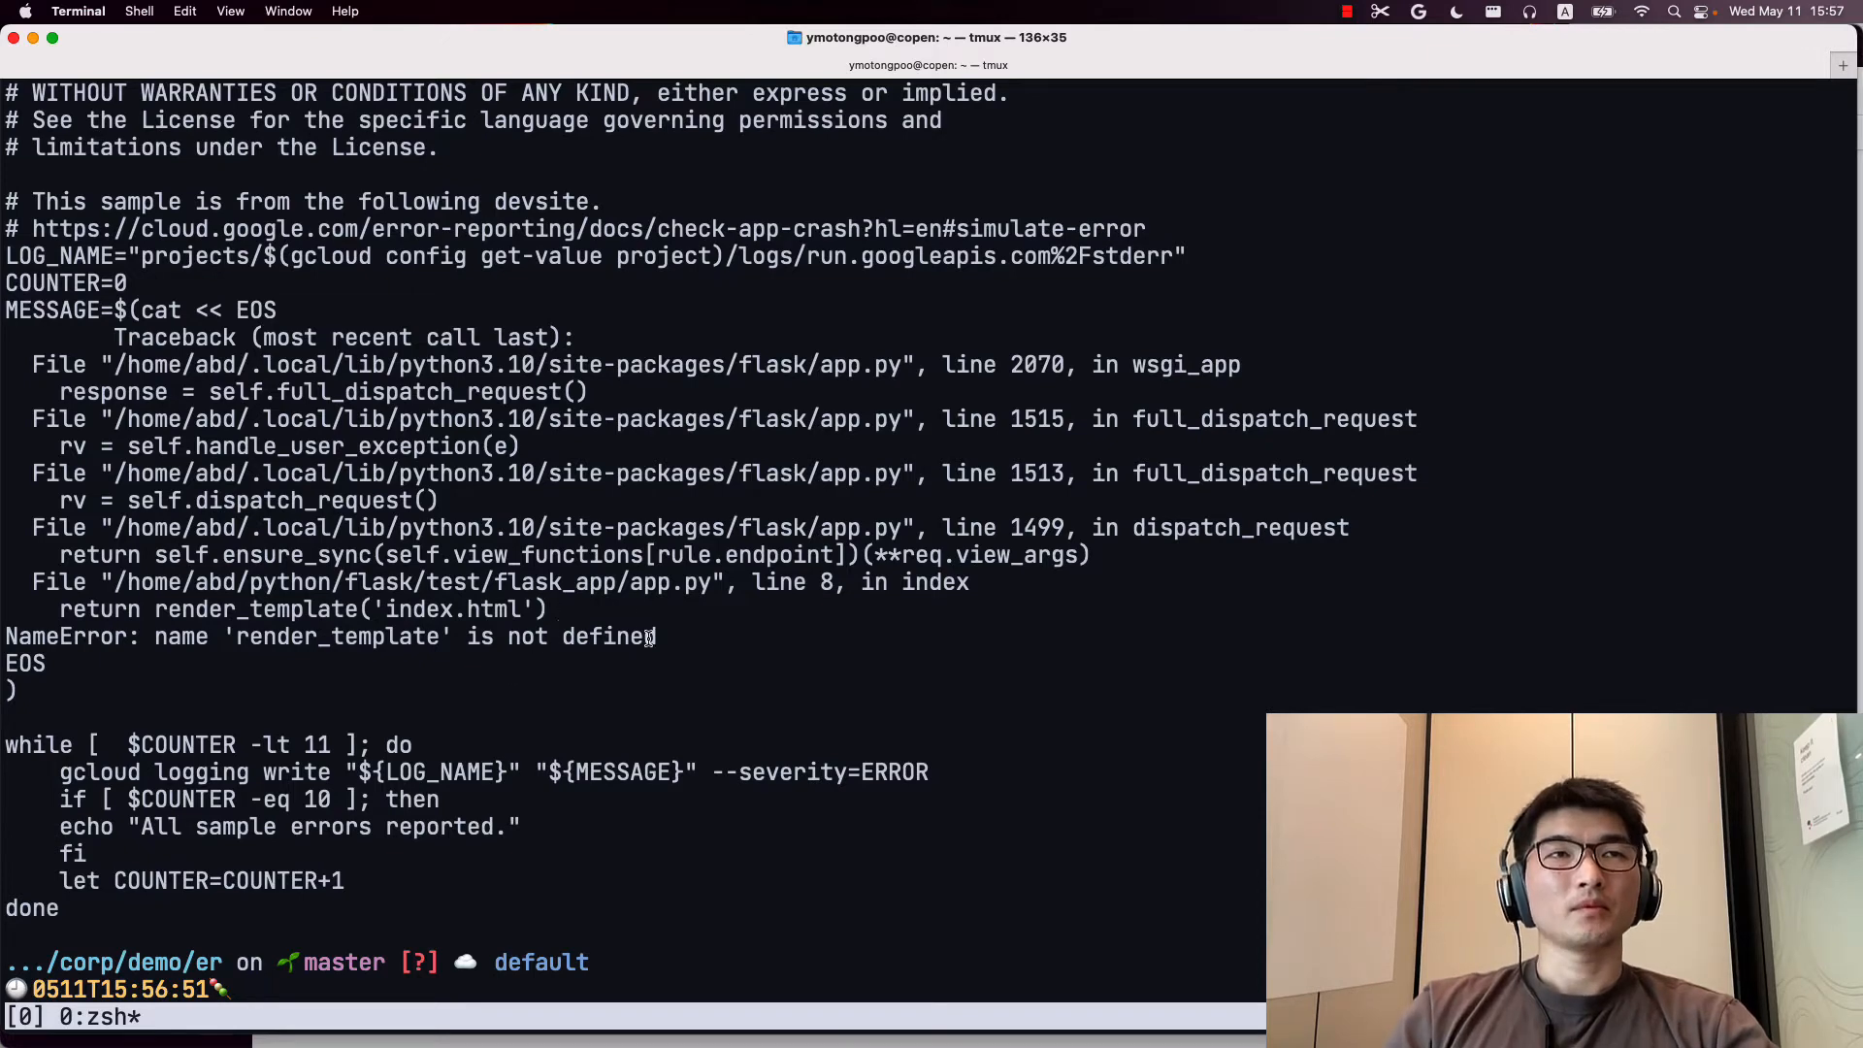
# Step: Highlight the script's simulated traceback MESSAGE block and its gcloud logging write command
pyautogui.moveTo(656, 637); pyautogui.dragTo(6, 310)
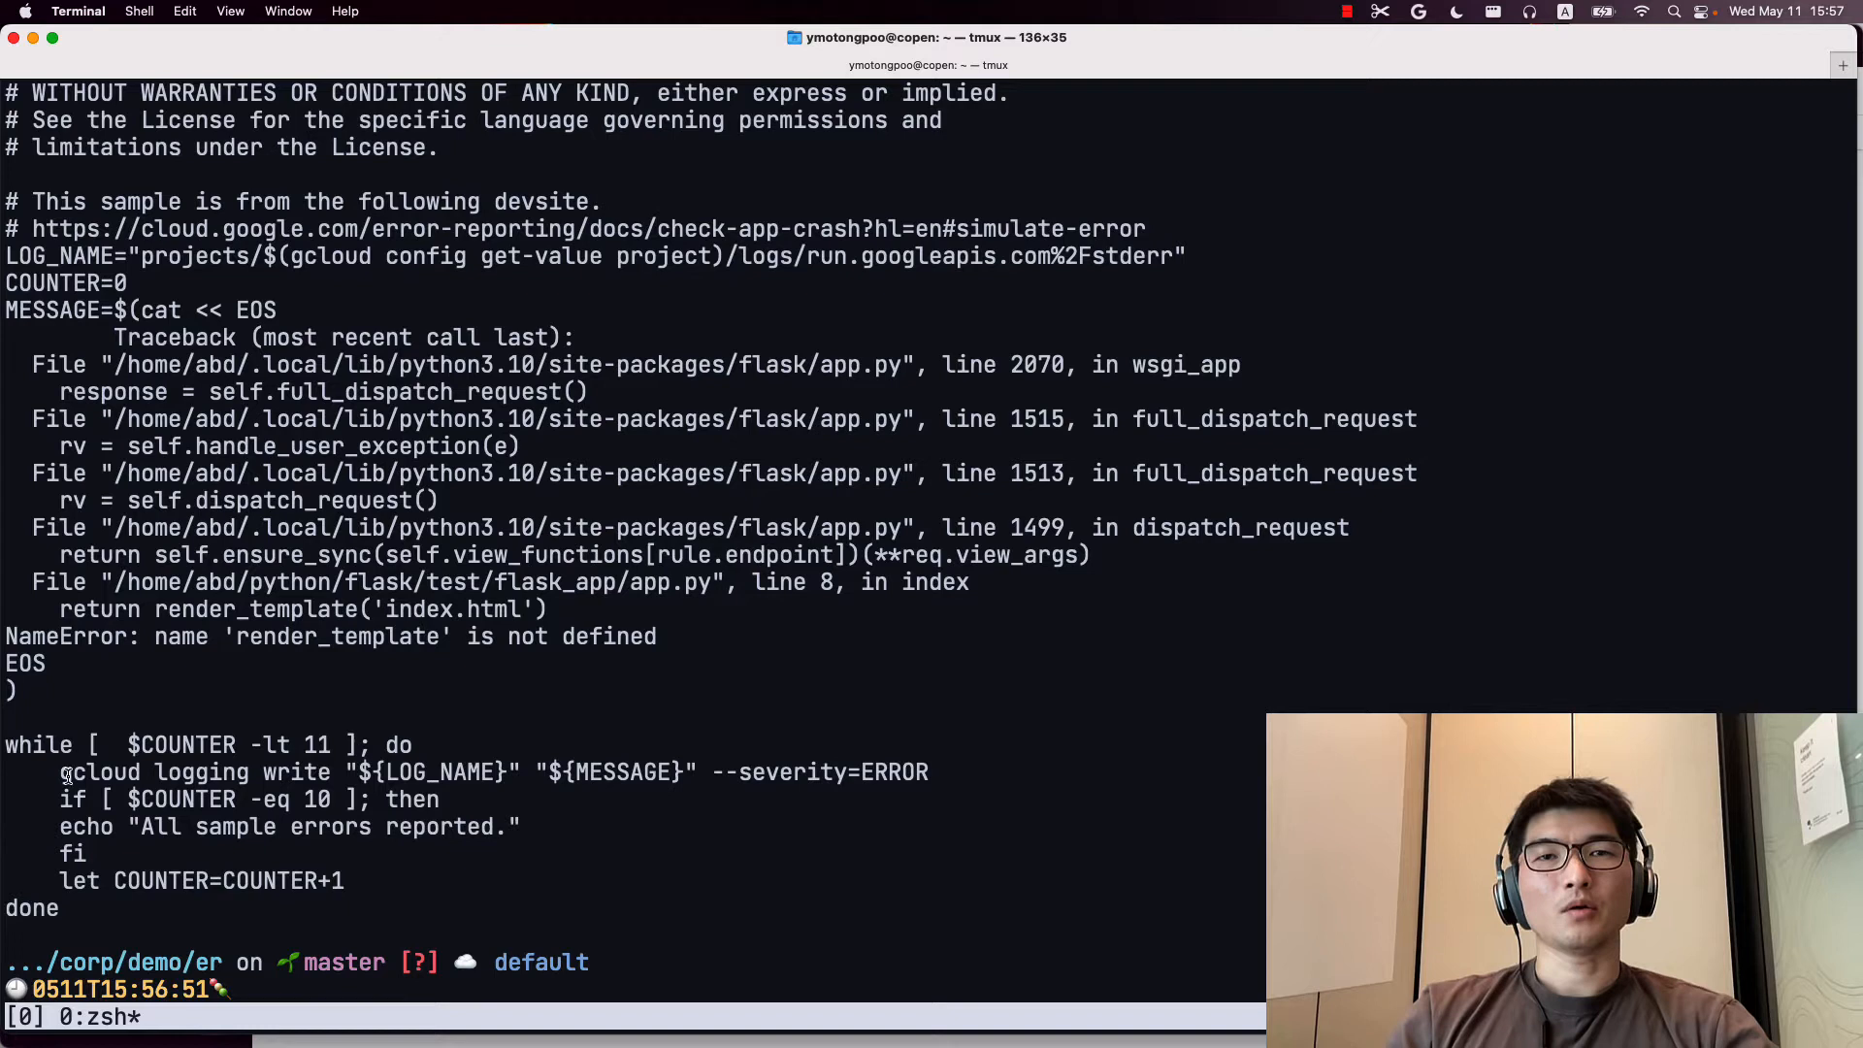
pyautogui.moveTo(65, 776)
pyautogui.mouseDown()
pyautogui.moveTo(954, 796)
pyautogui.moveTo(949, 772)
pyautogui.mouseUp()
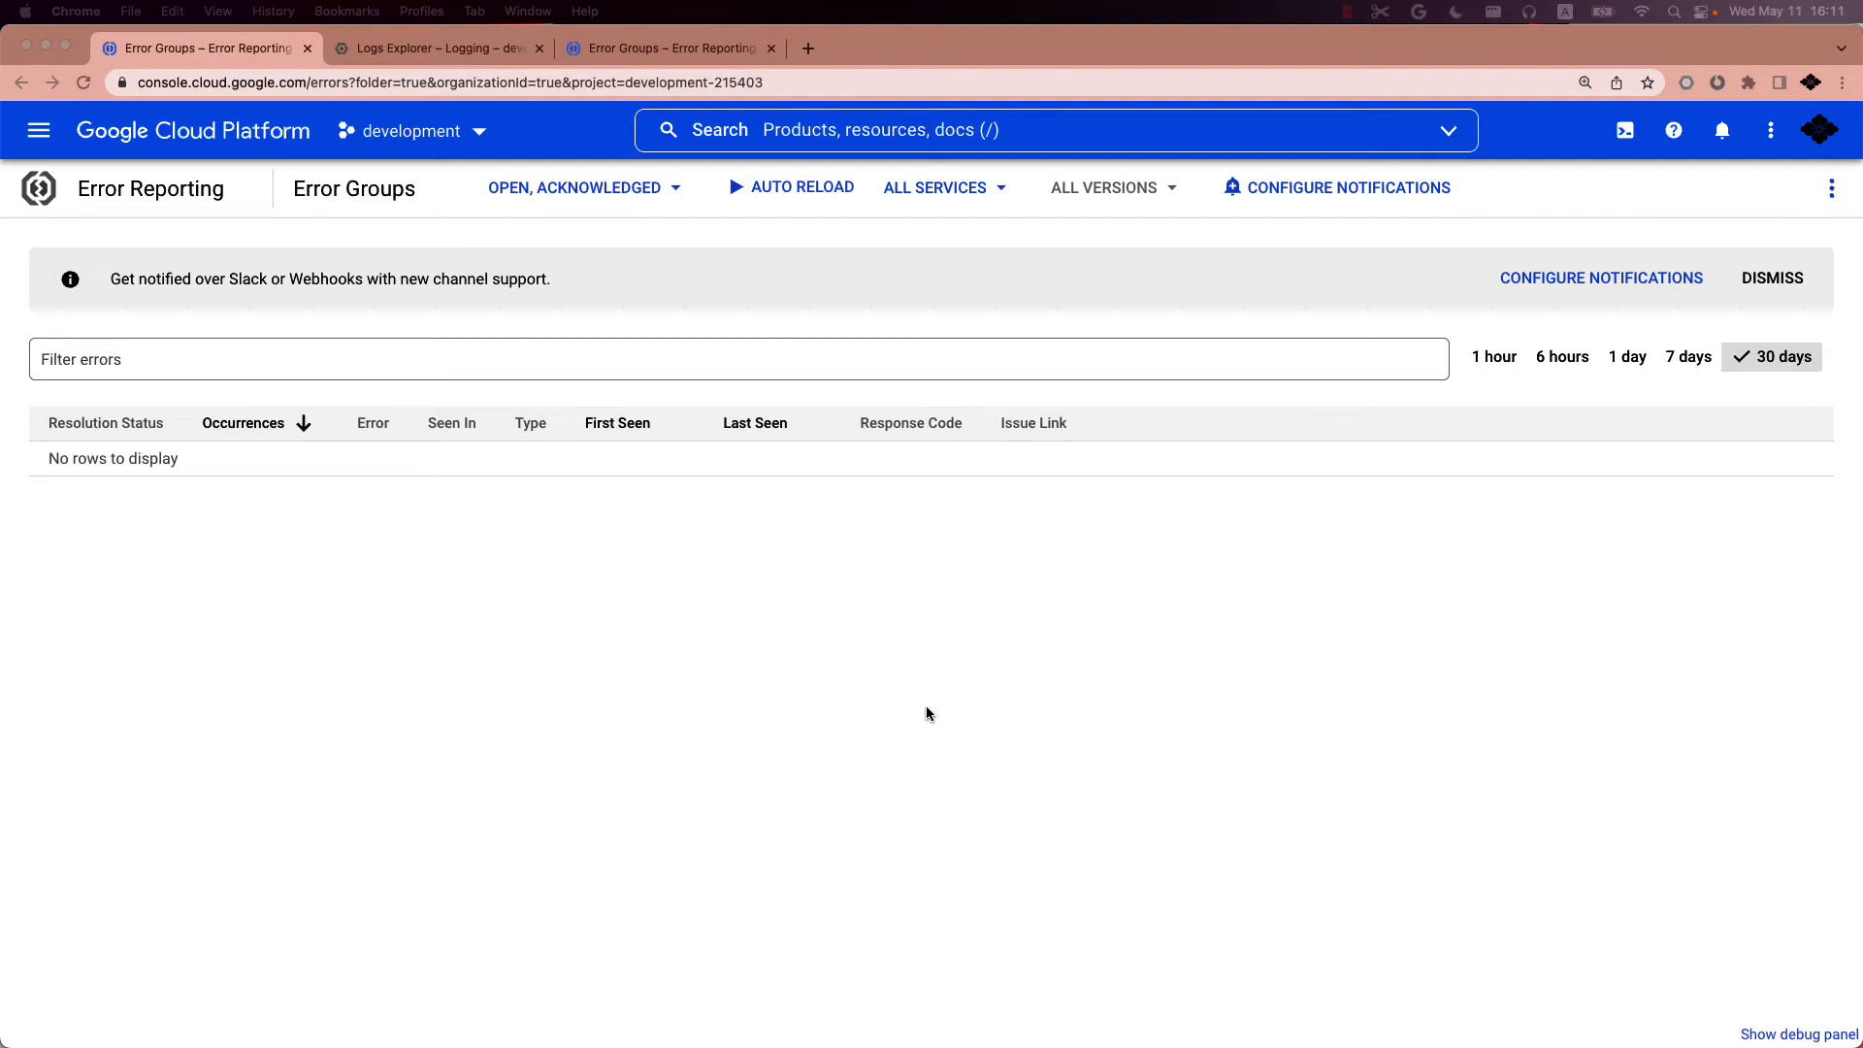
# Step: Show Error Reporting's notification settings with the Notification Channels list expanded
pyautogui.click(1582, 283)
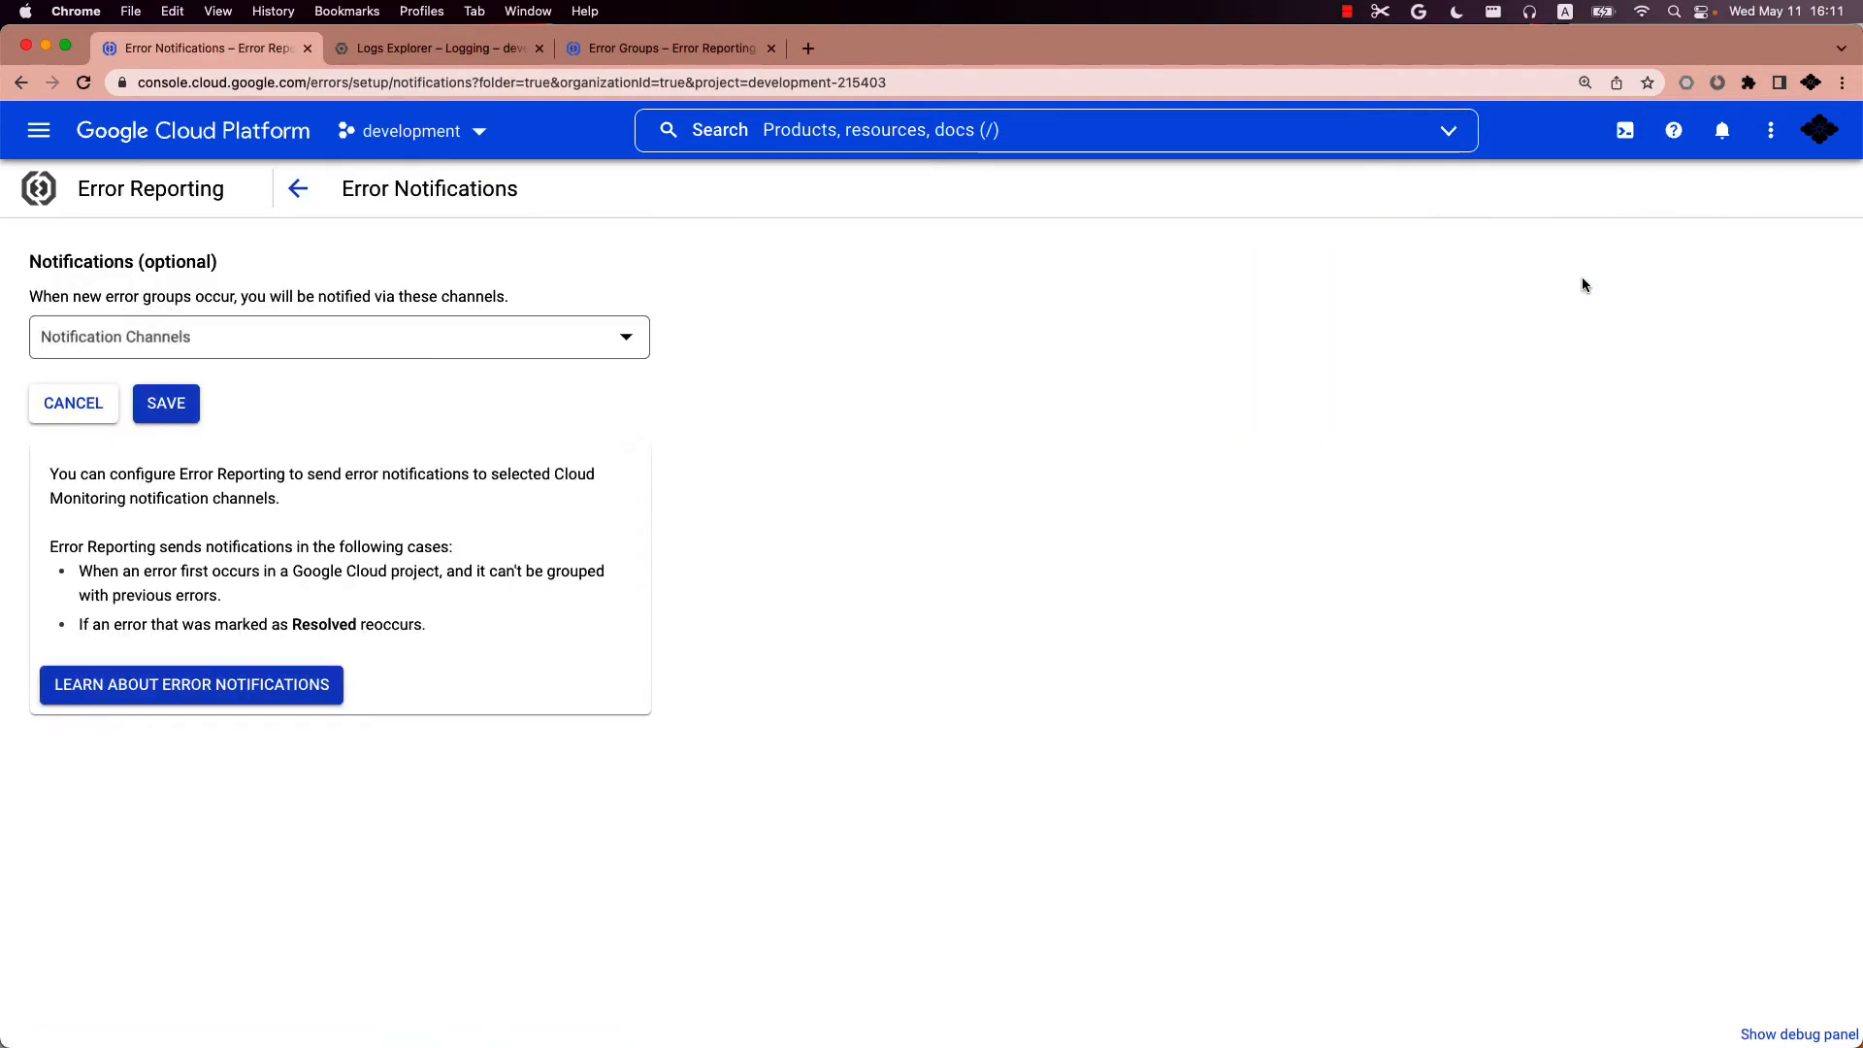
pyautogui.click(554, 336)
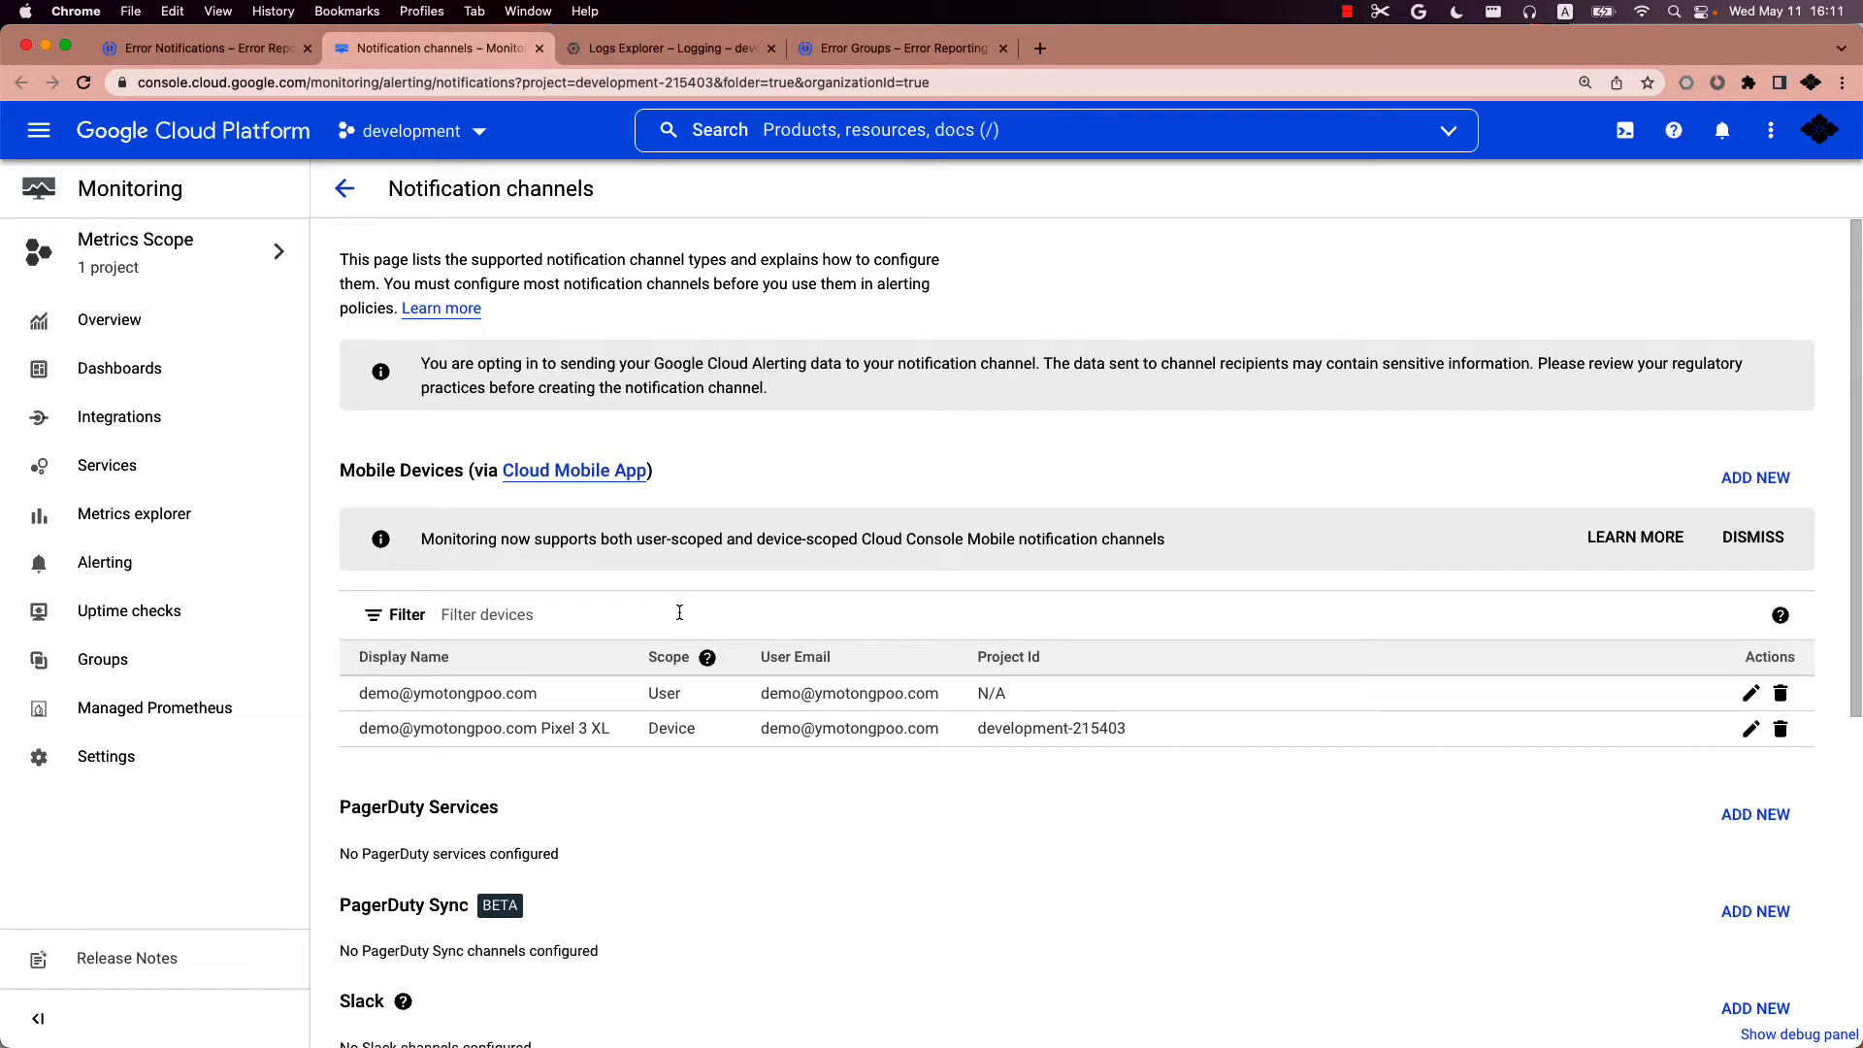
pyautogui.scroll(-3, 678, 611)
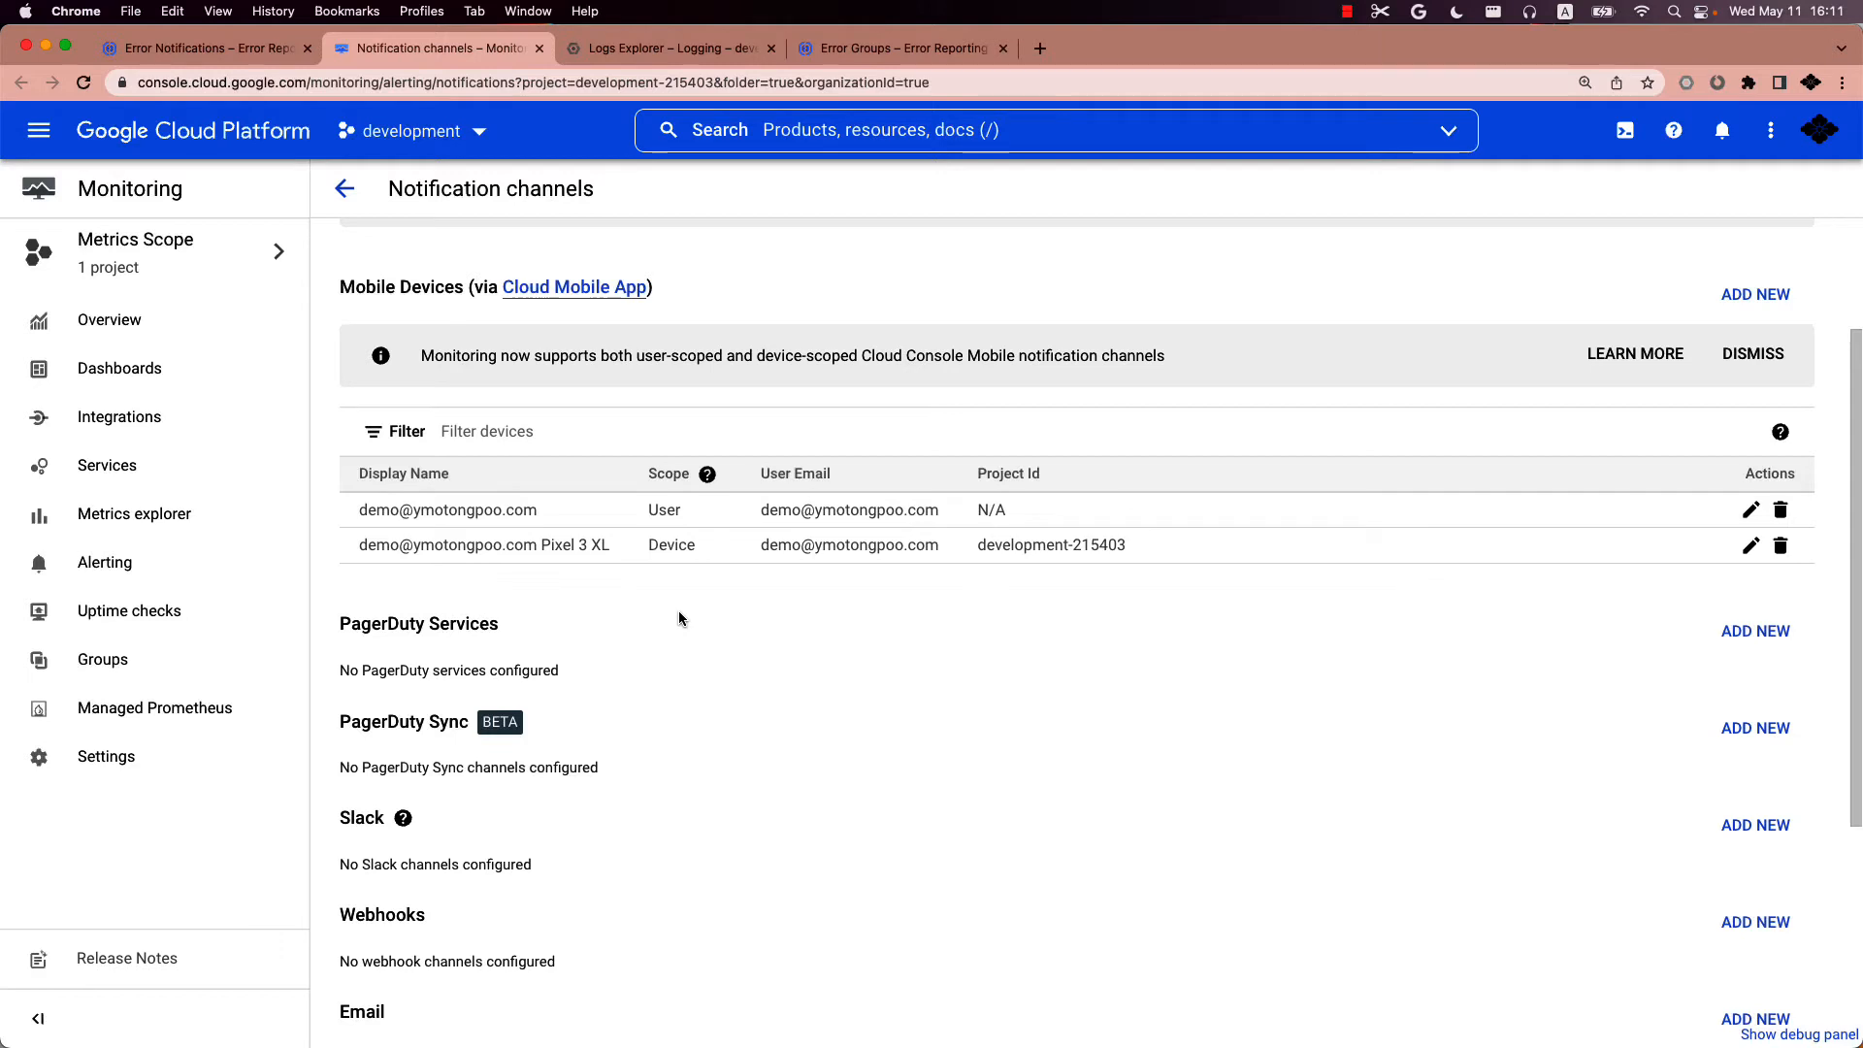
pyautogui.scroll(-1, 779, 710)
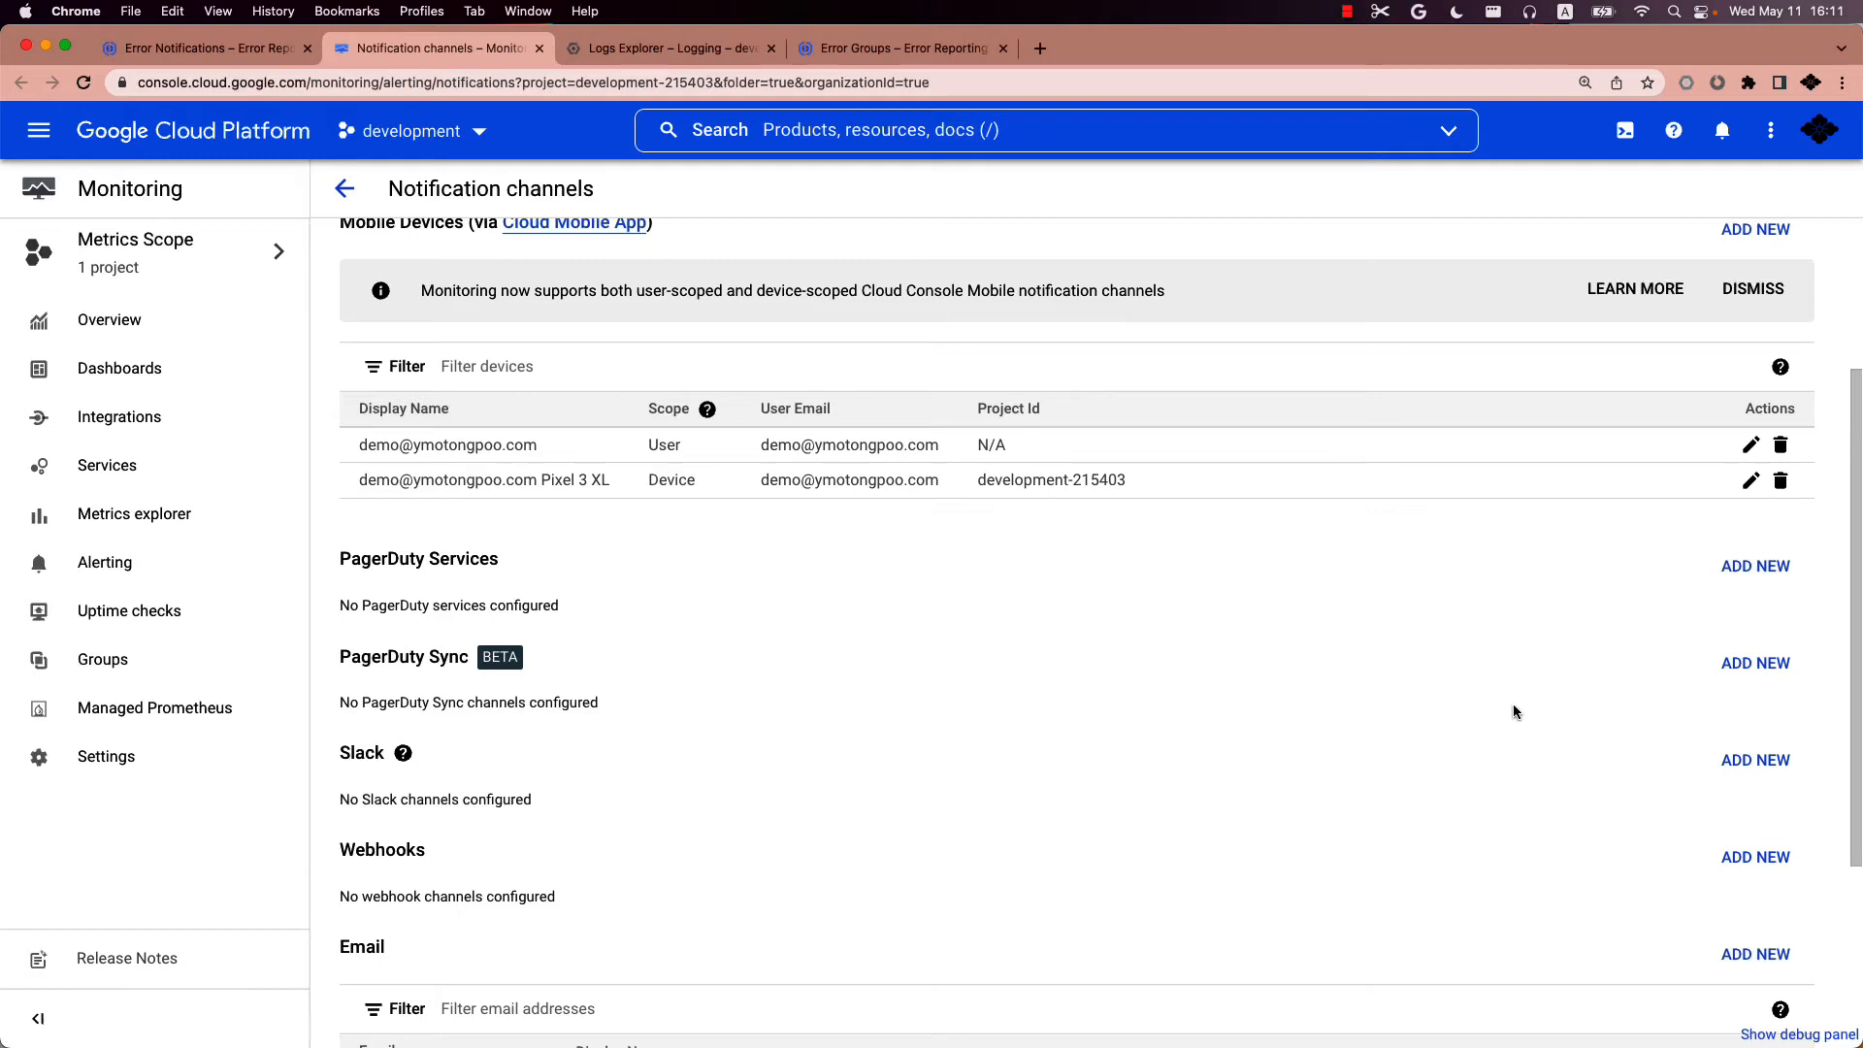
# Step: Start adding a new Slack channel from the Monitoring notification channels page
pyautogui.click(1755, 760)
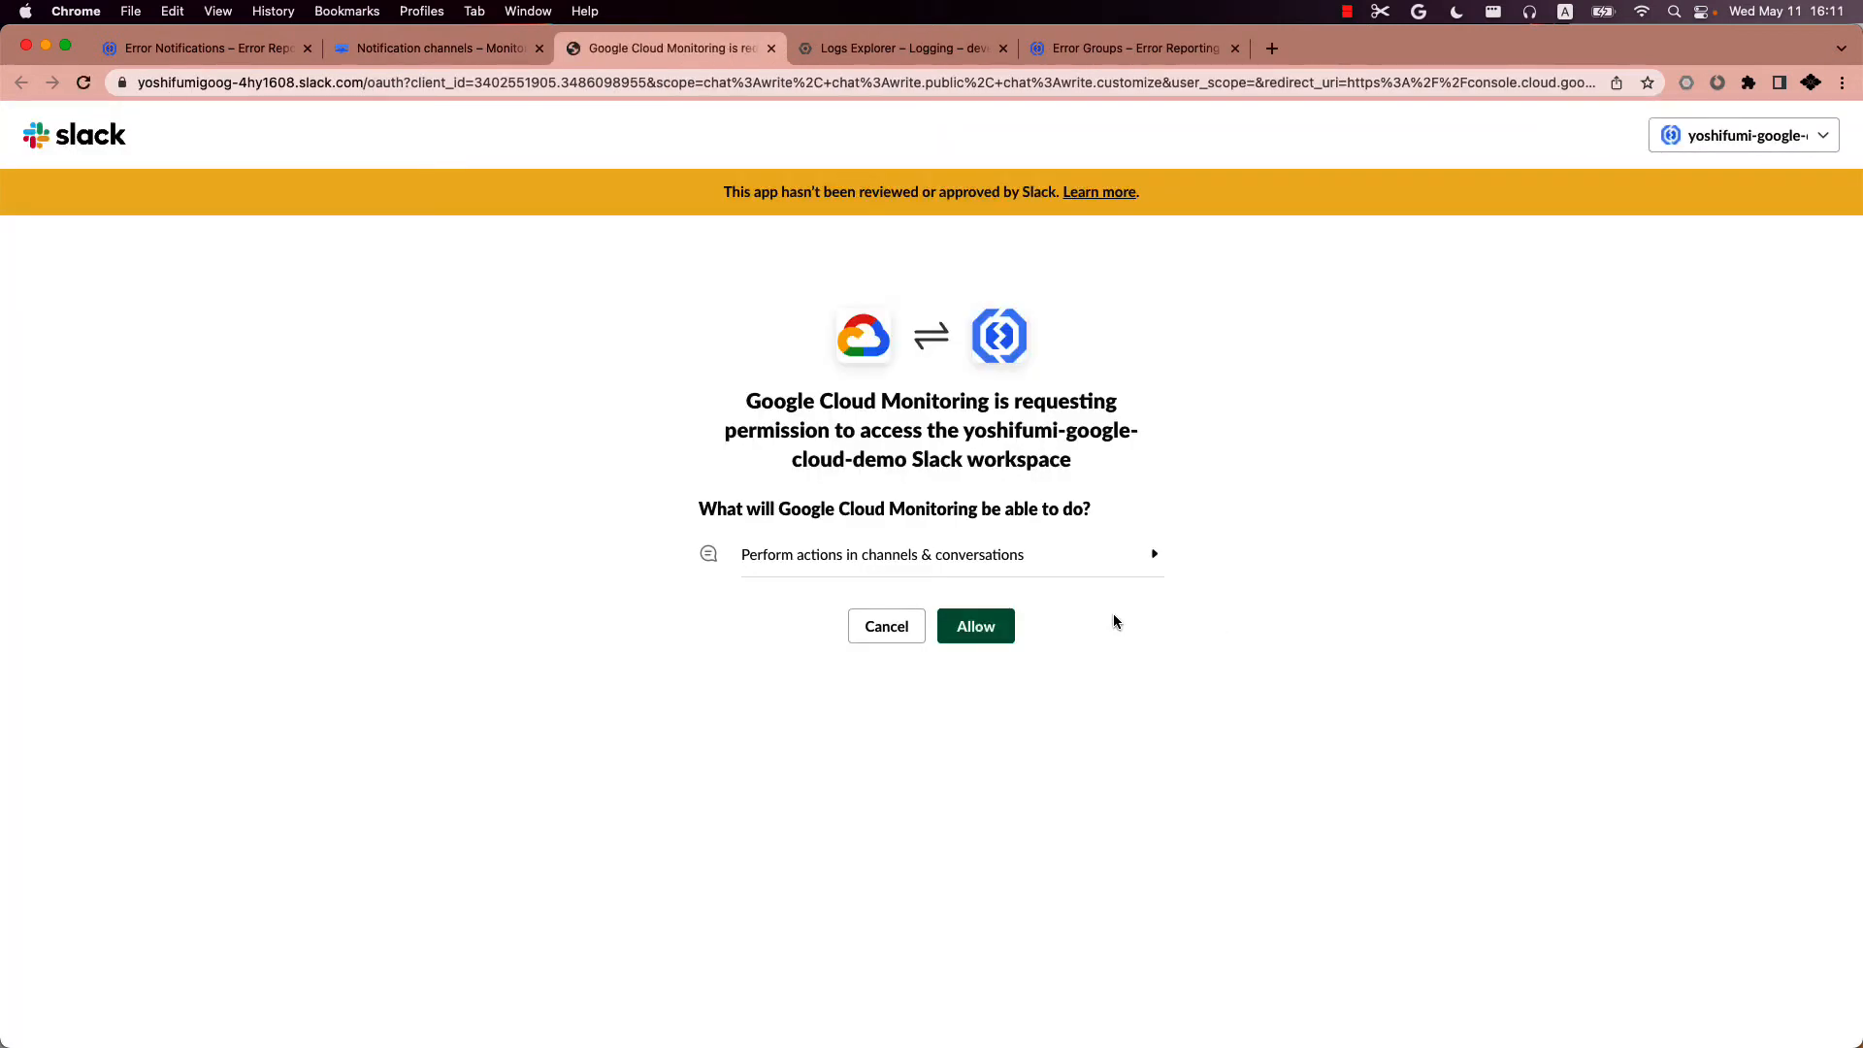
# Step: Allow Google Cloud Monitoring to access the Slack demo workspace
pyautogui.click(984, 626)
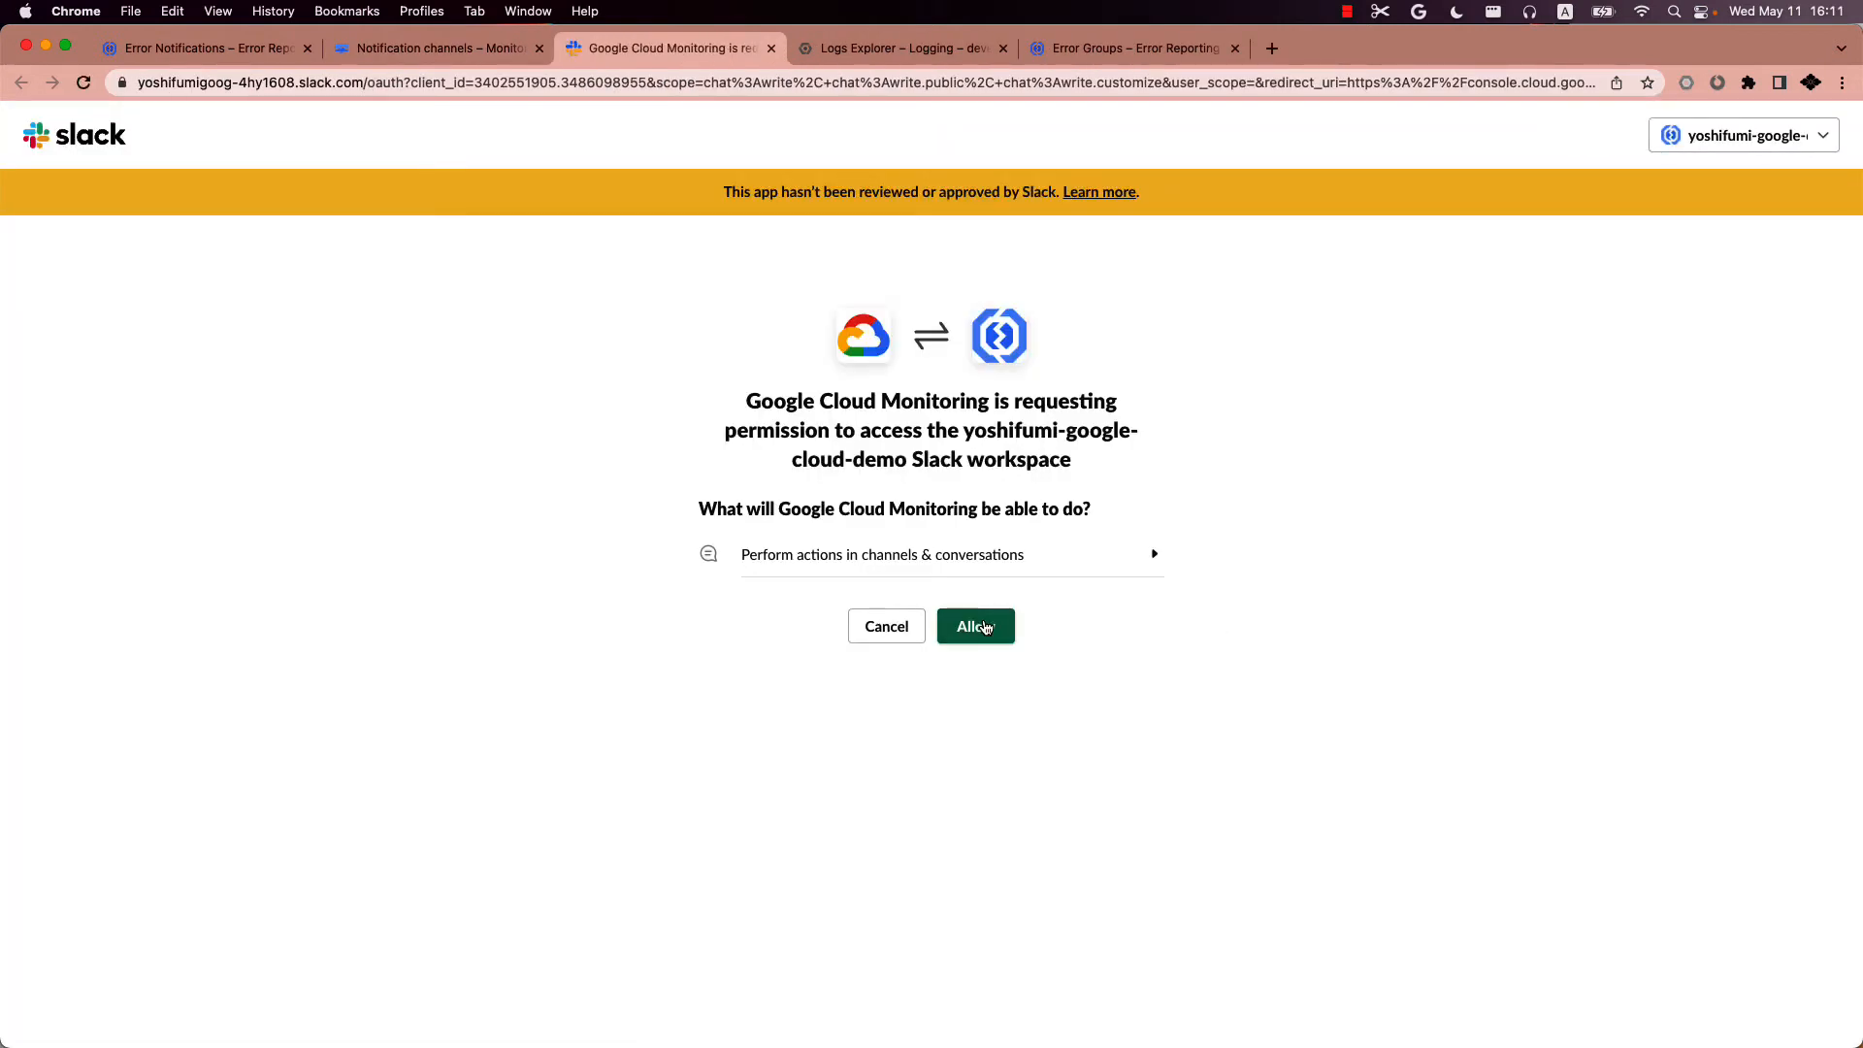
pyautogui.click(984, 626)
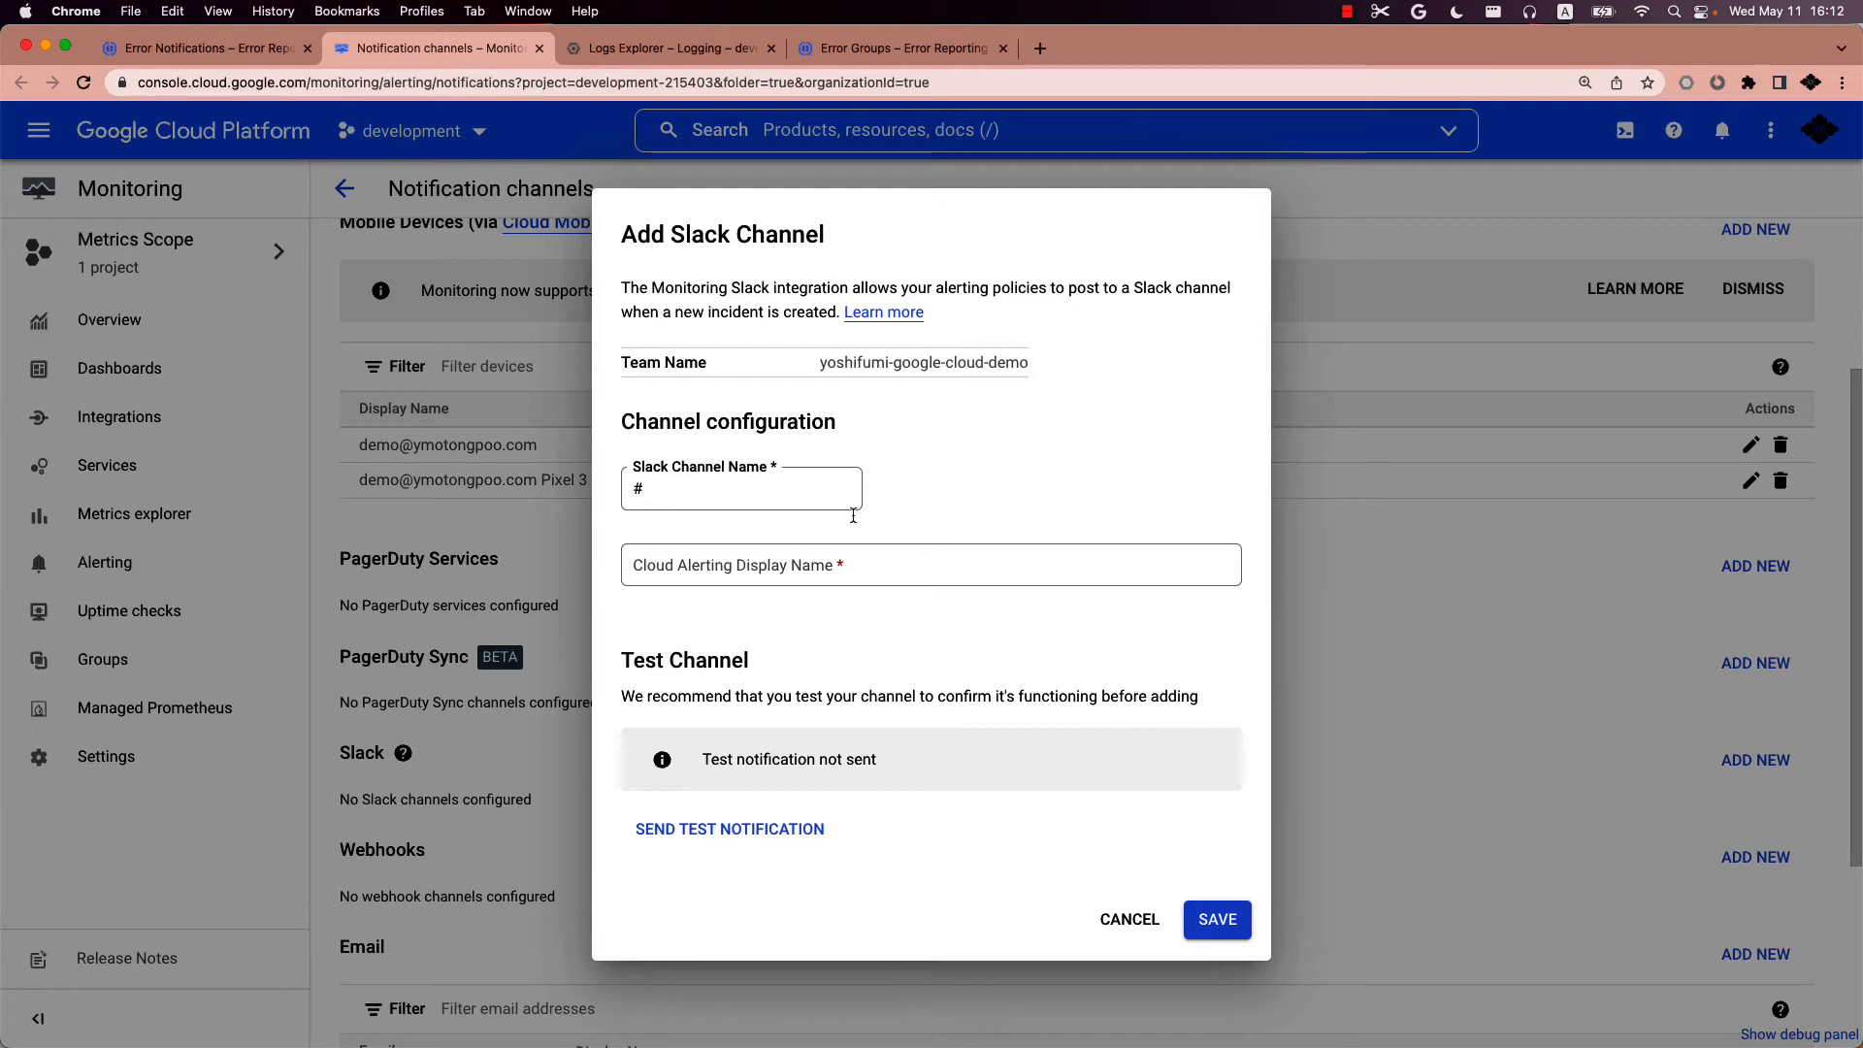
# Step: Target #error-reporting-demo and name the channel 'dev channel in slack'
pyautogui.click(773, 499)
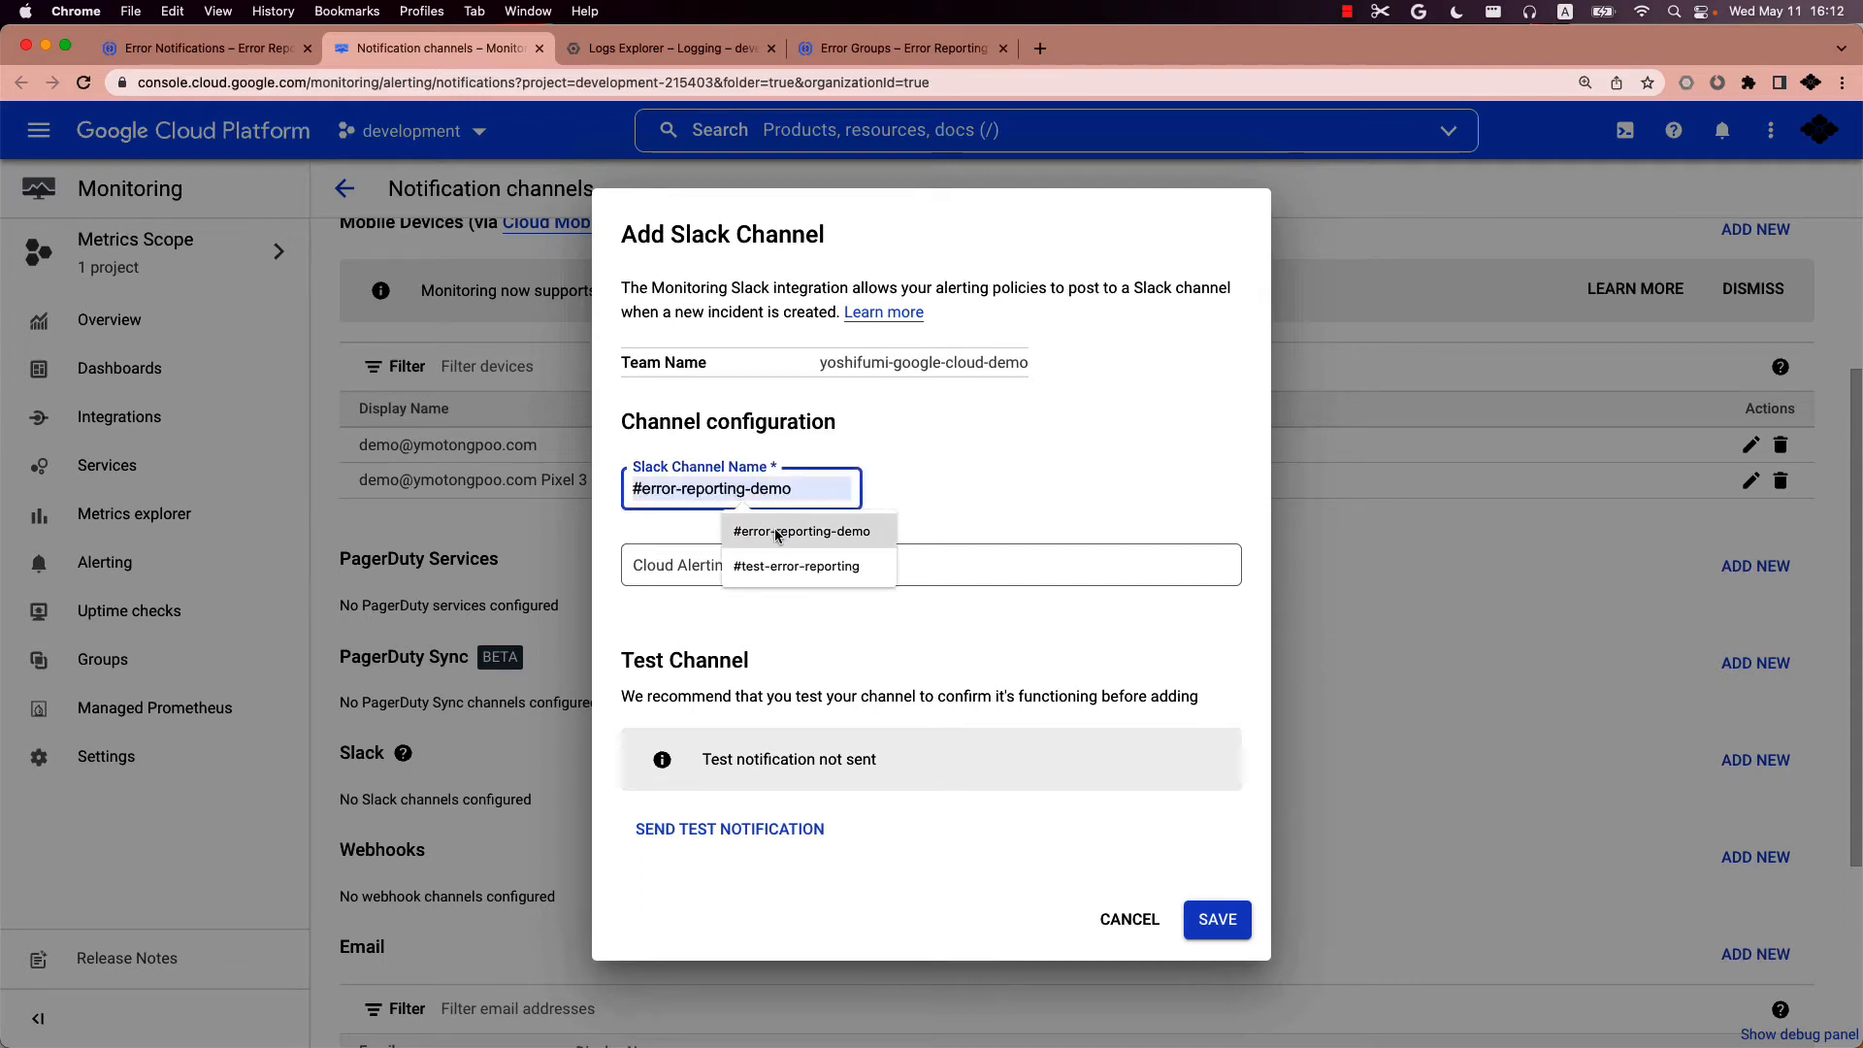
pyautogui.click(779, 537)
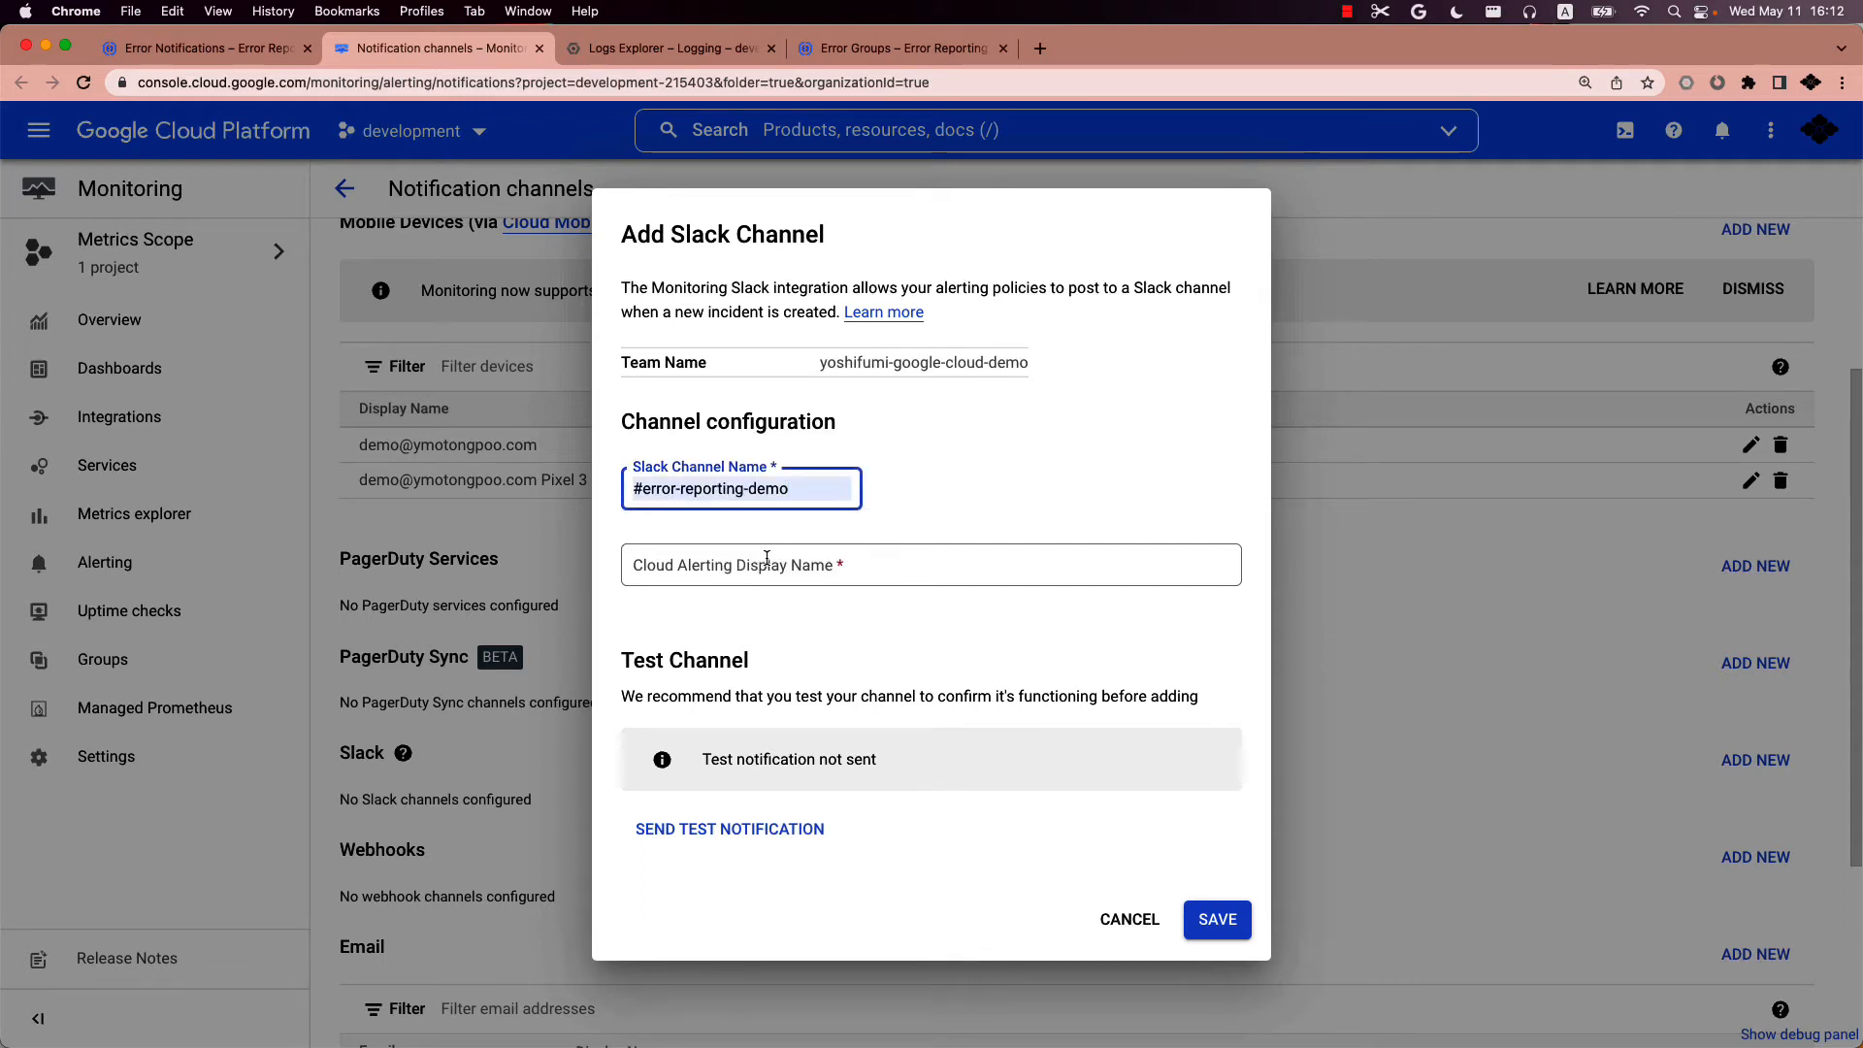
pyautogui.click(768, 558)
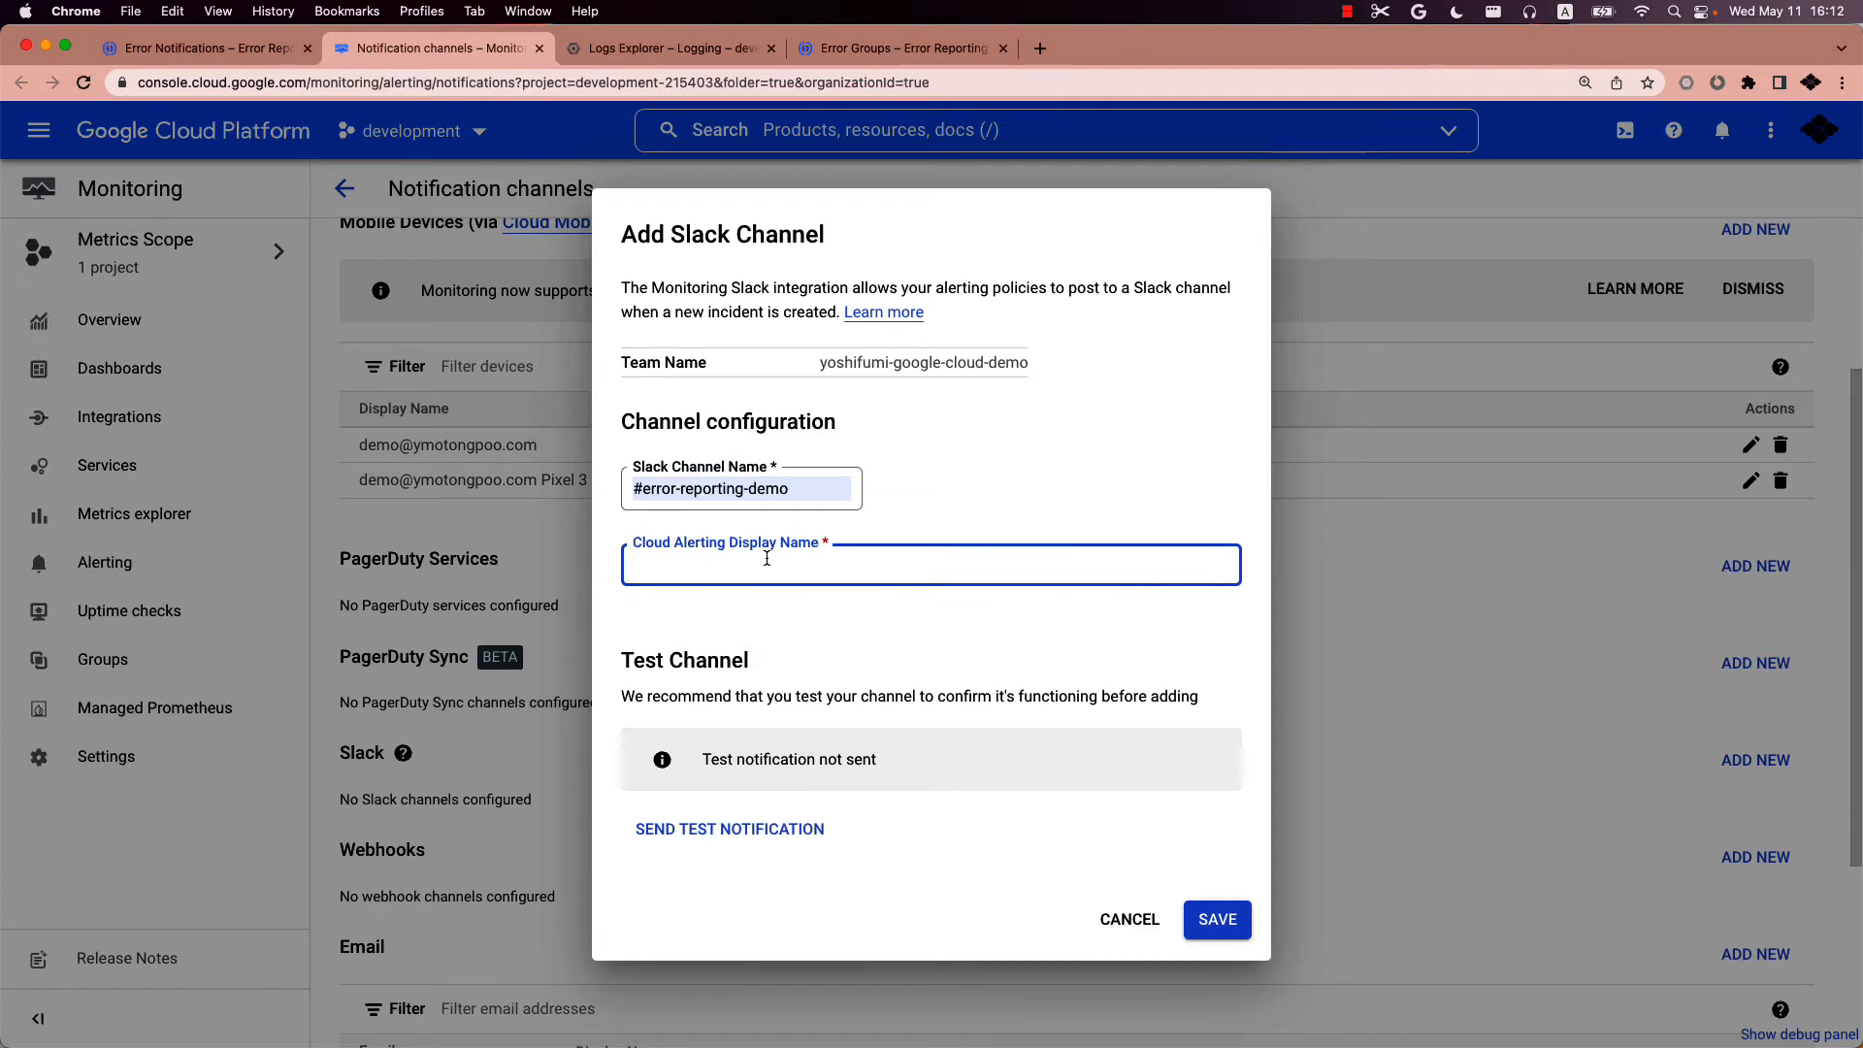
pyautogui.write('dev channel in slack')
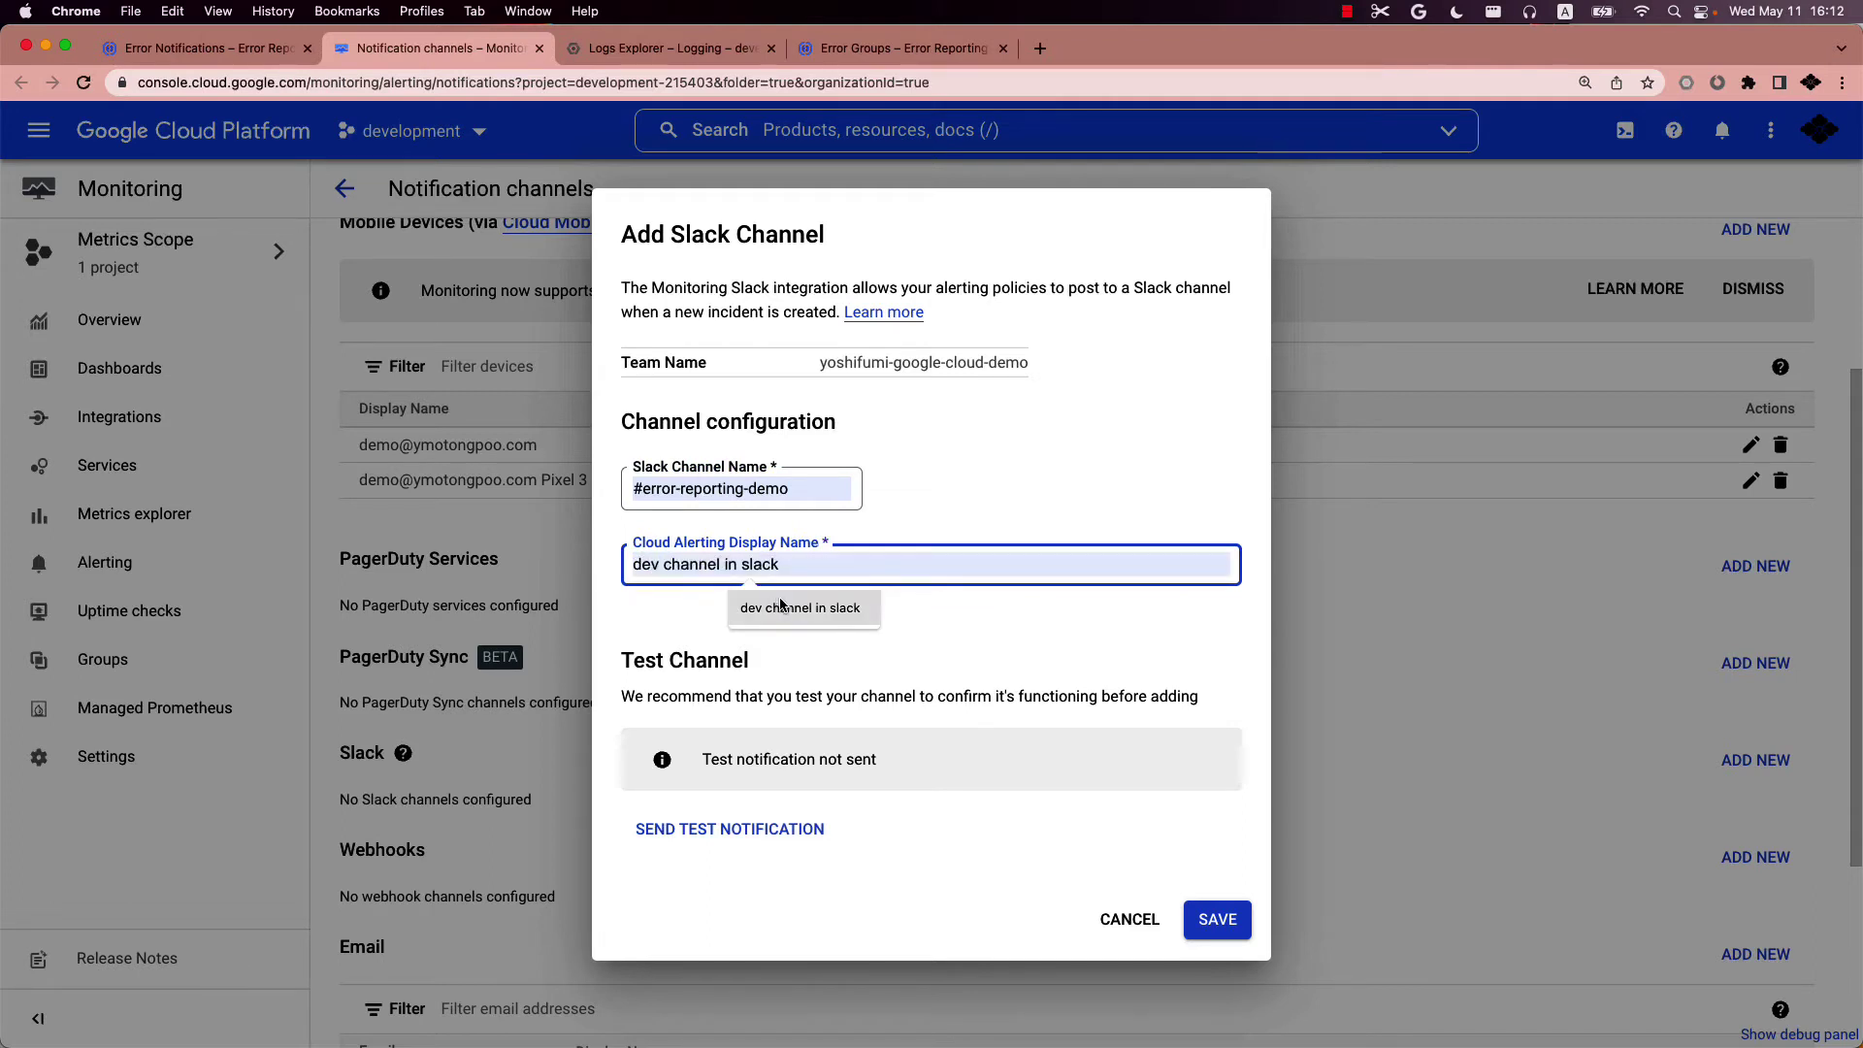
pyautogui.click(793, 610)
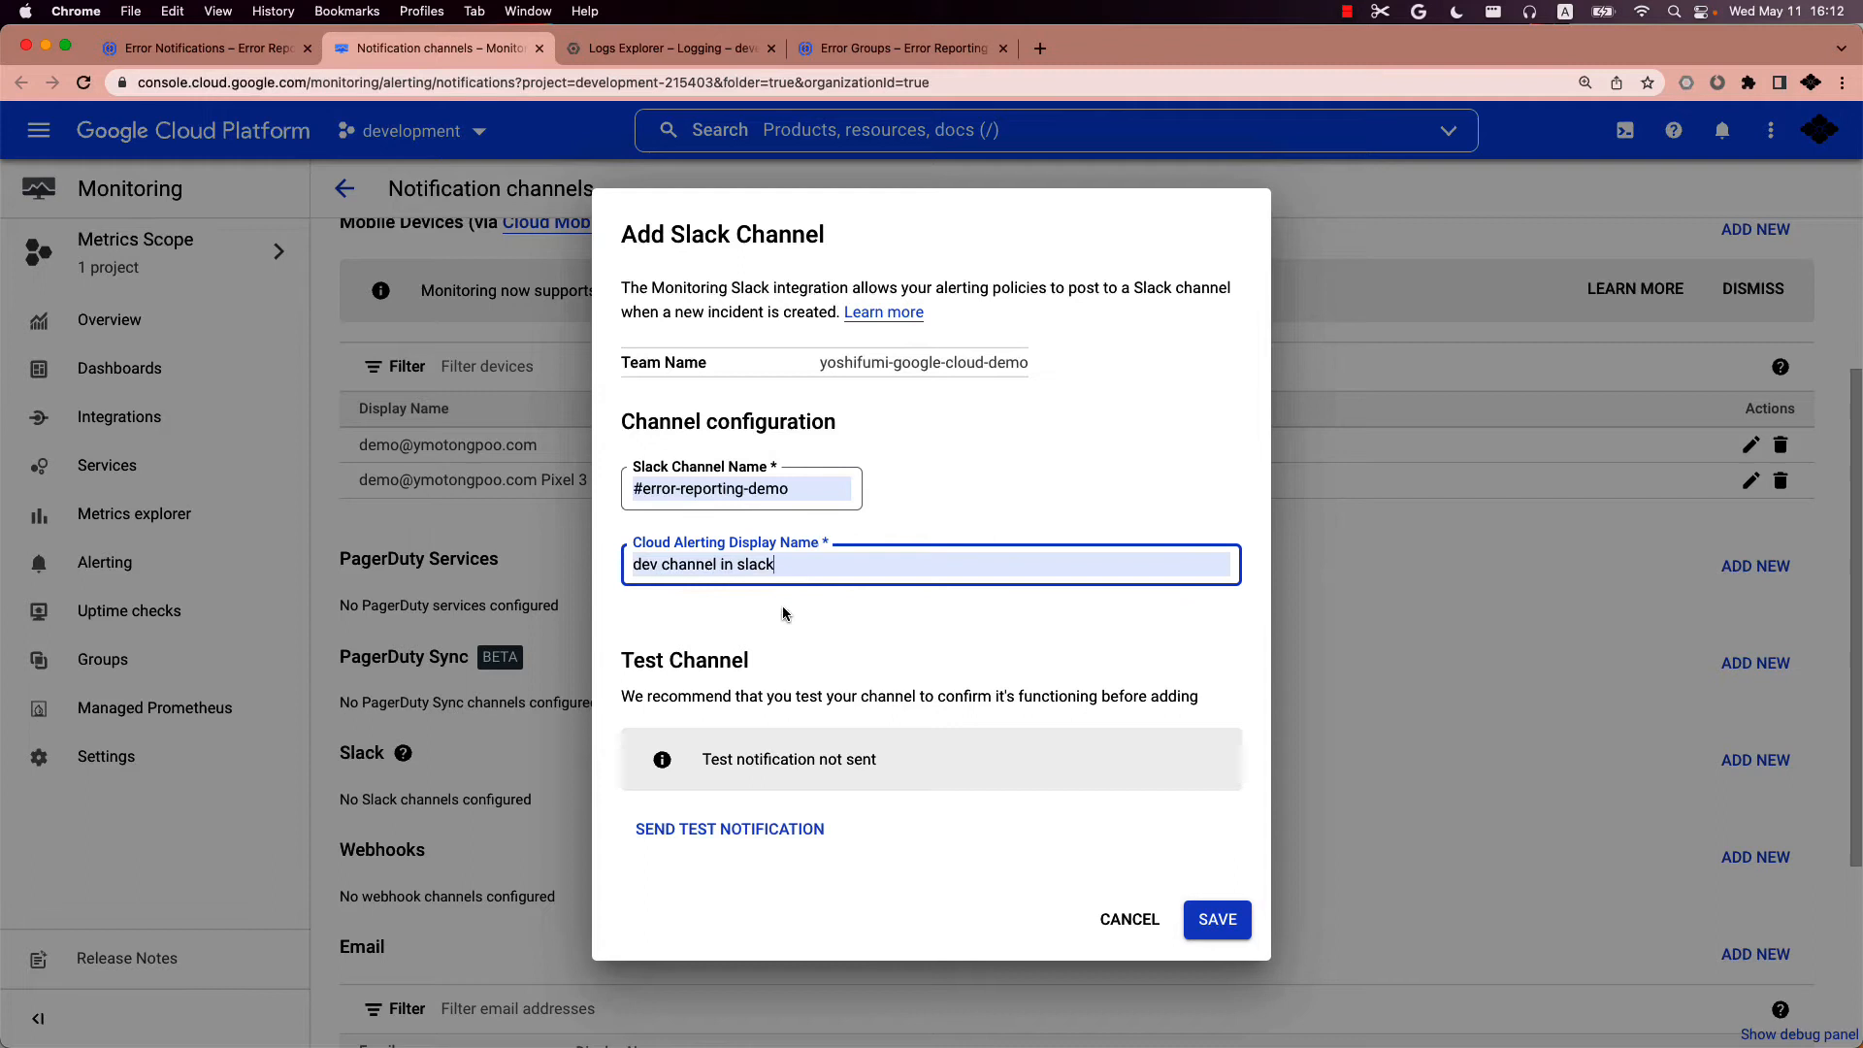
pyautogui.click(931, 879)
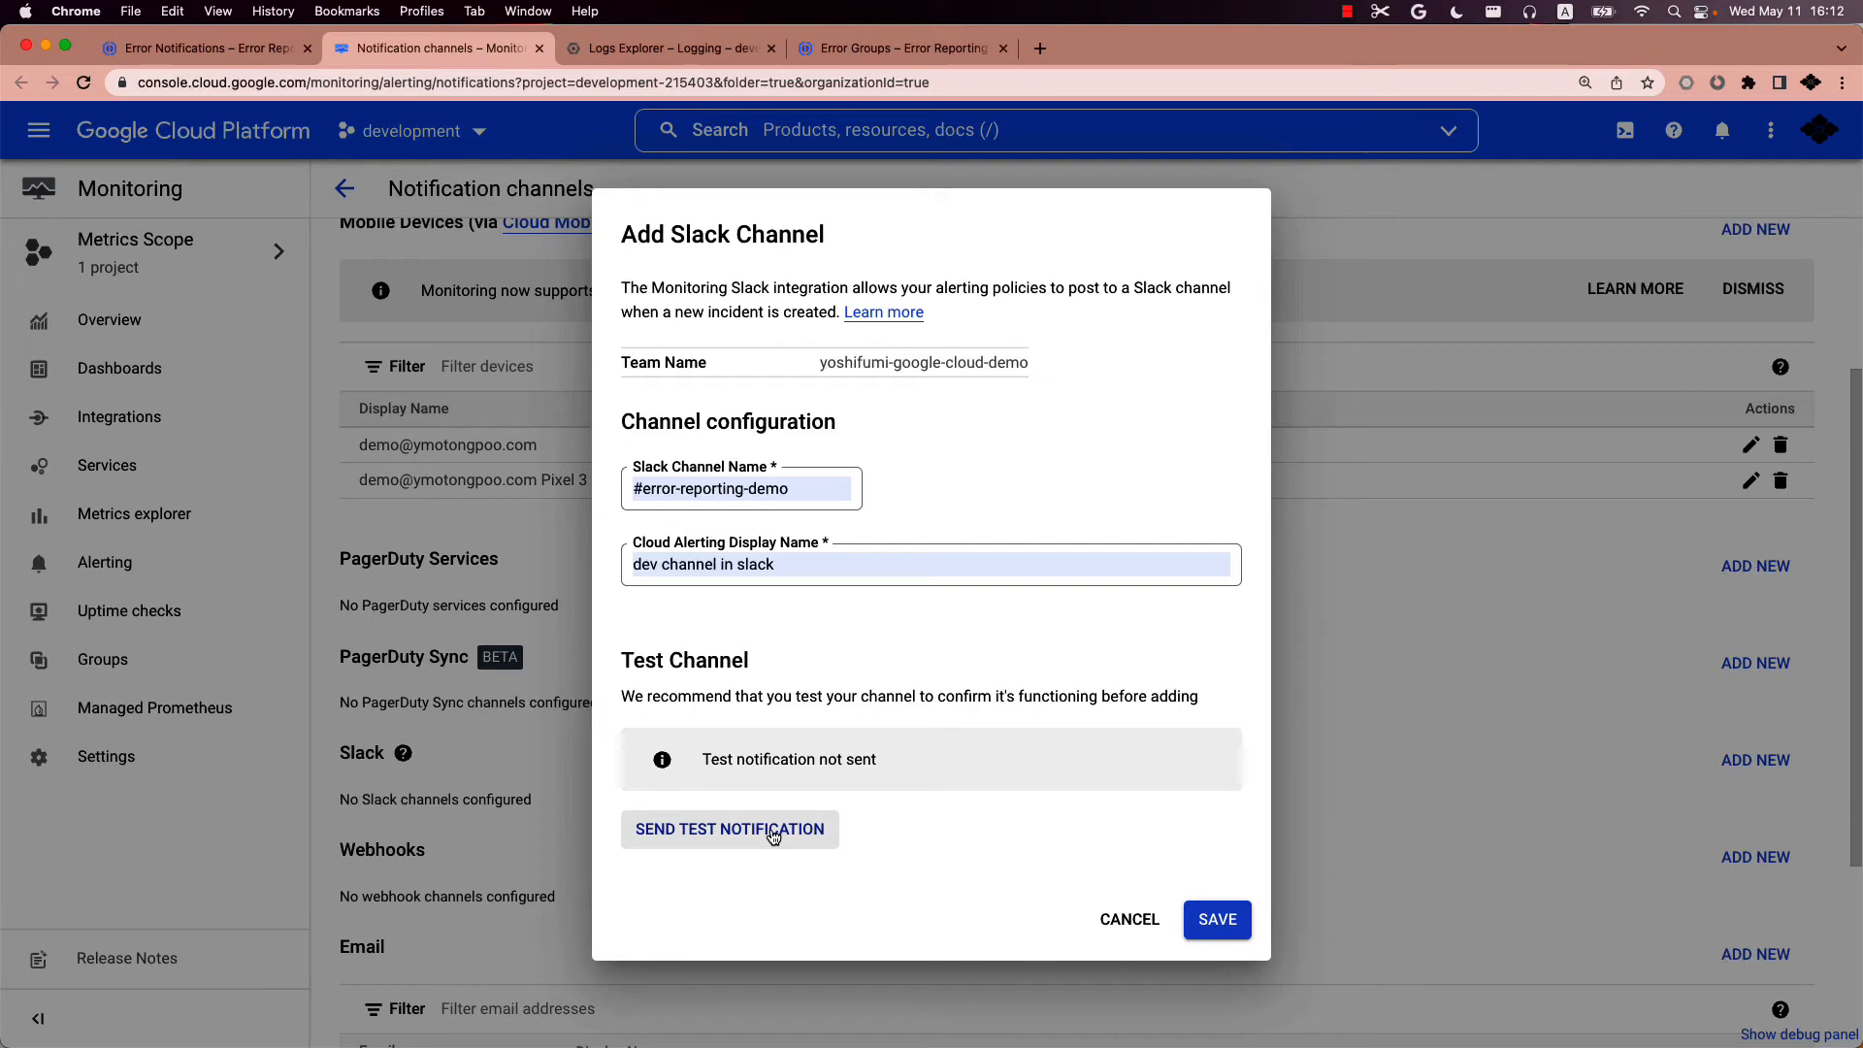
# Step: Send a test notification to the Slack channel and return to Chrome after checking it
pyautogui.click(773, 835)
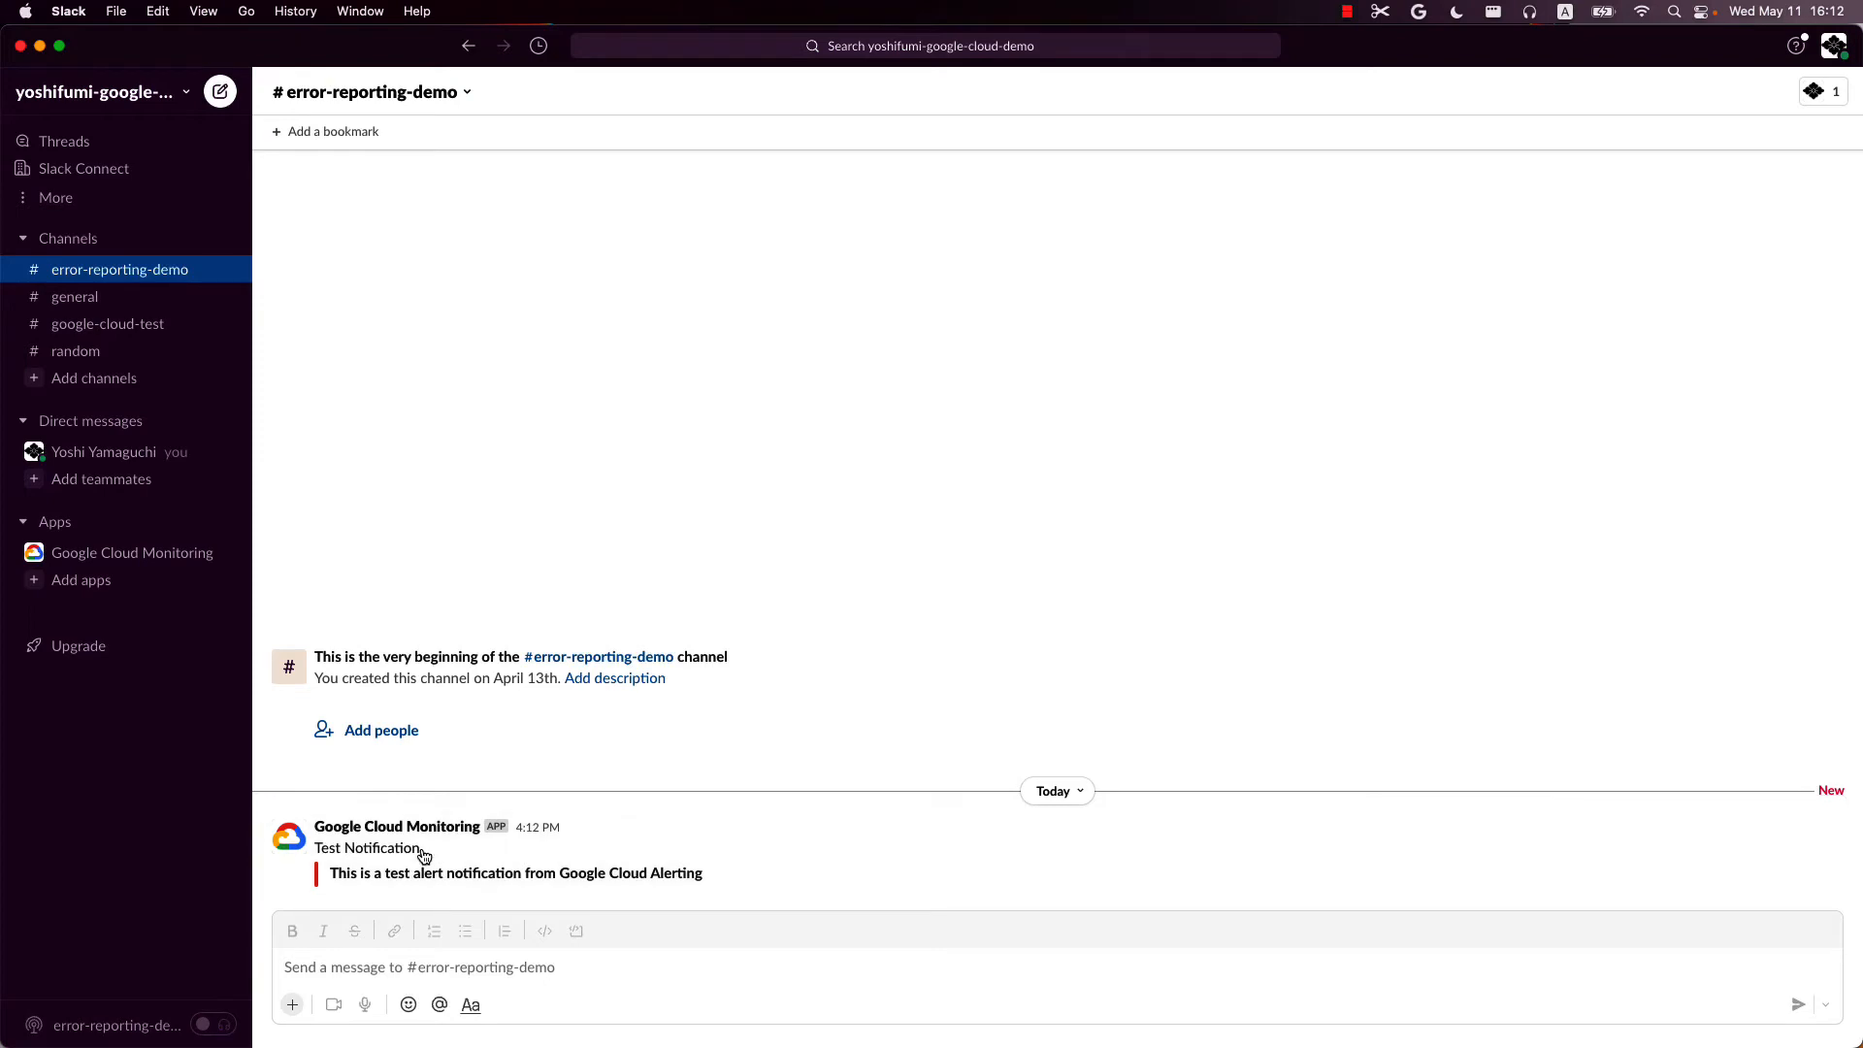
pyautogui.press('super+Tab')
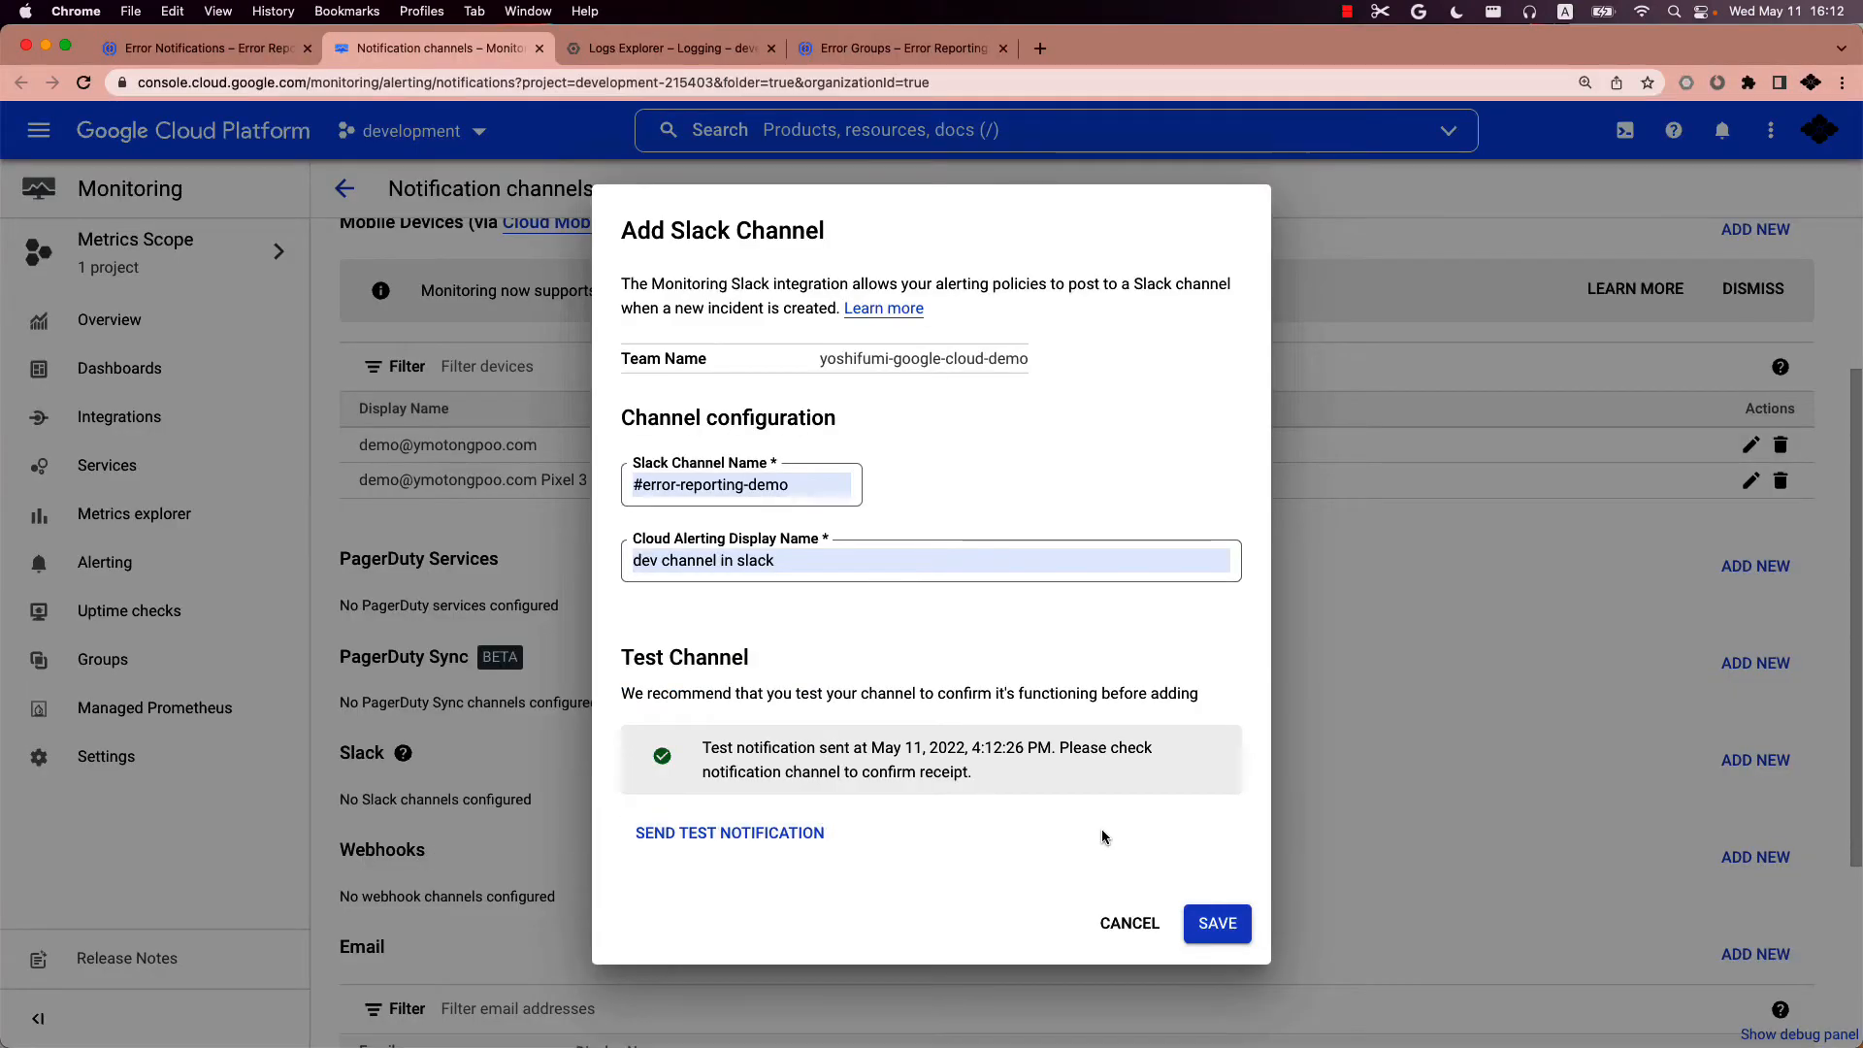
# Step: Save the new Slack notification channel 'dev channel in slack'
pyautogui.click(1208, 926)
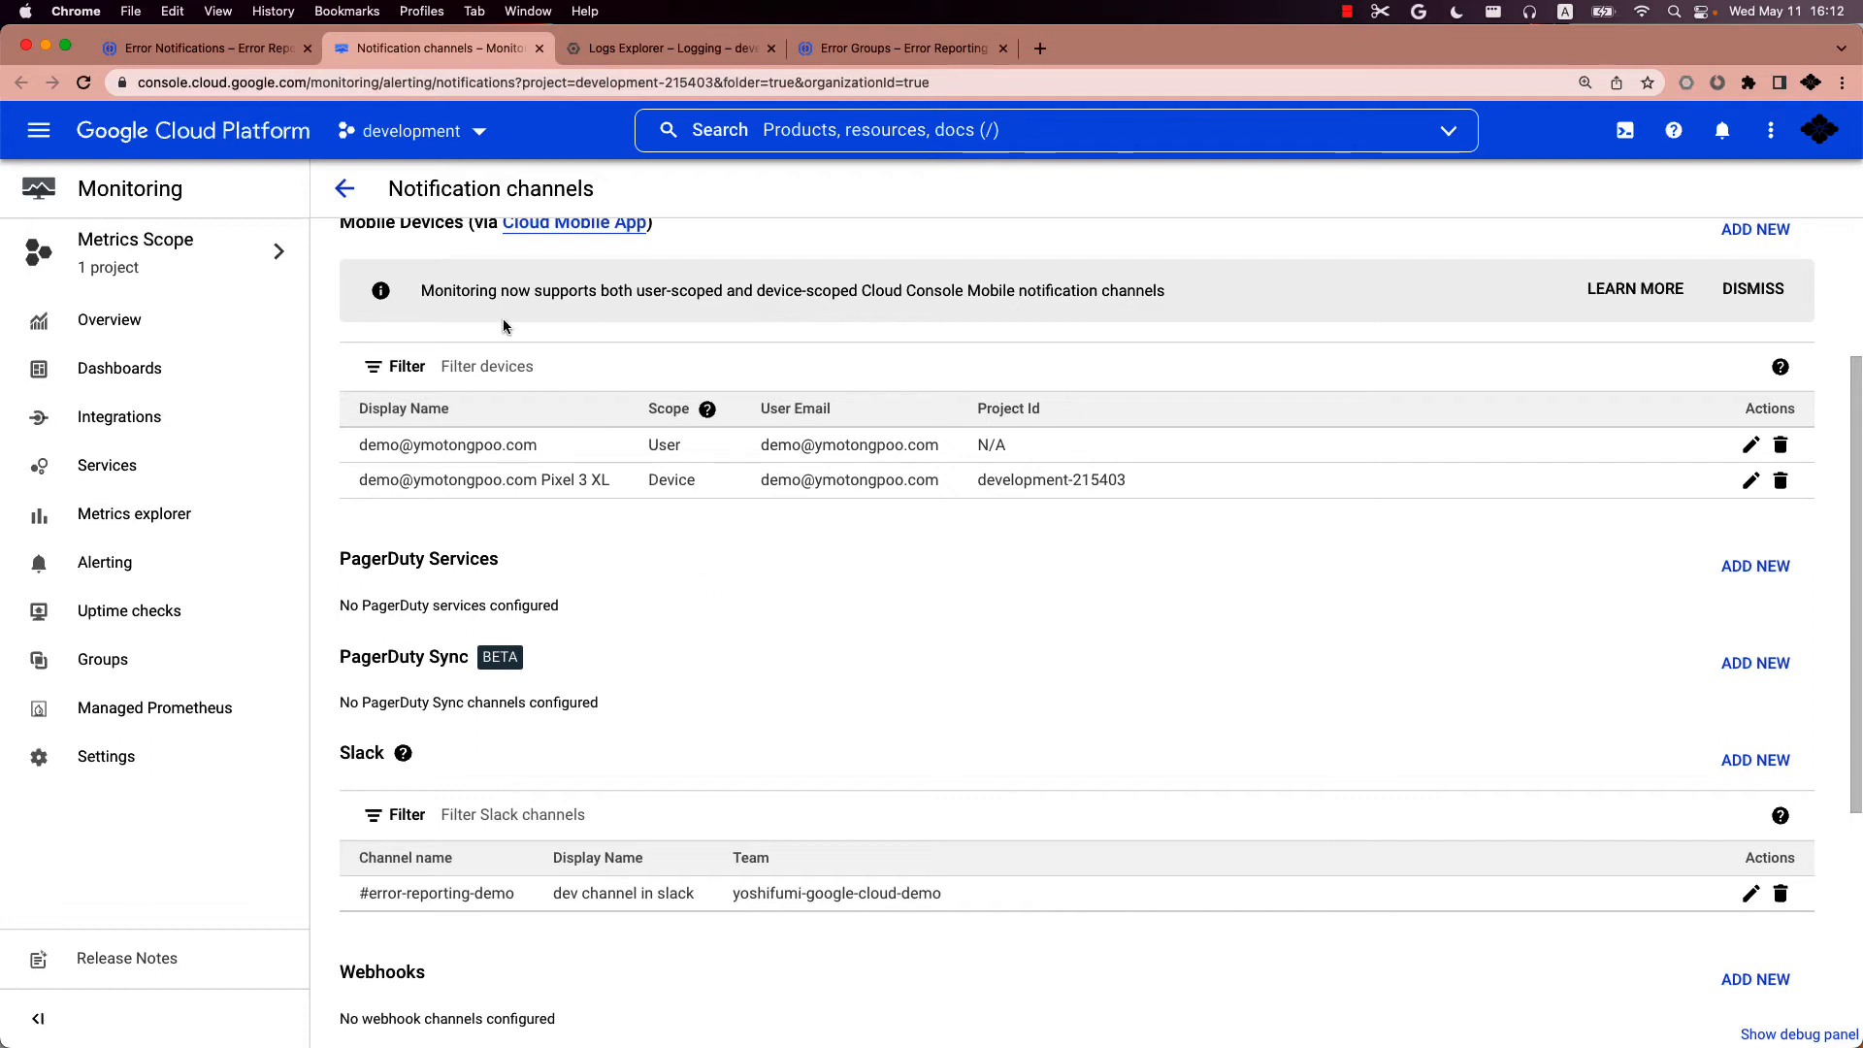
# Step: Refresh the channel list, select 'dev channel in slack' and save Error Reporting notifications
pyautogui.click(244, 53)
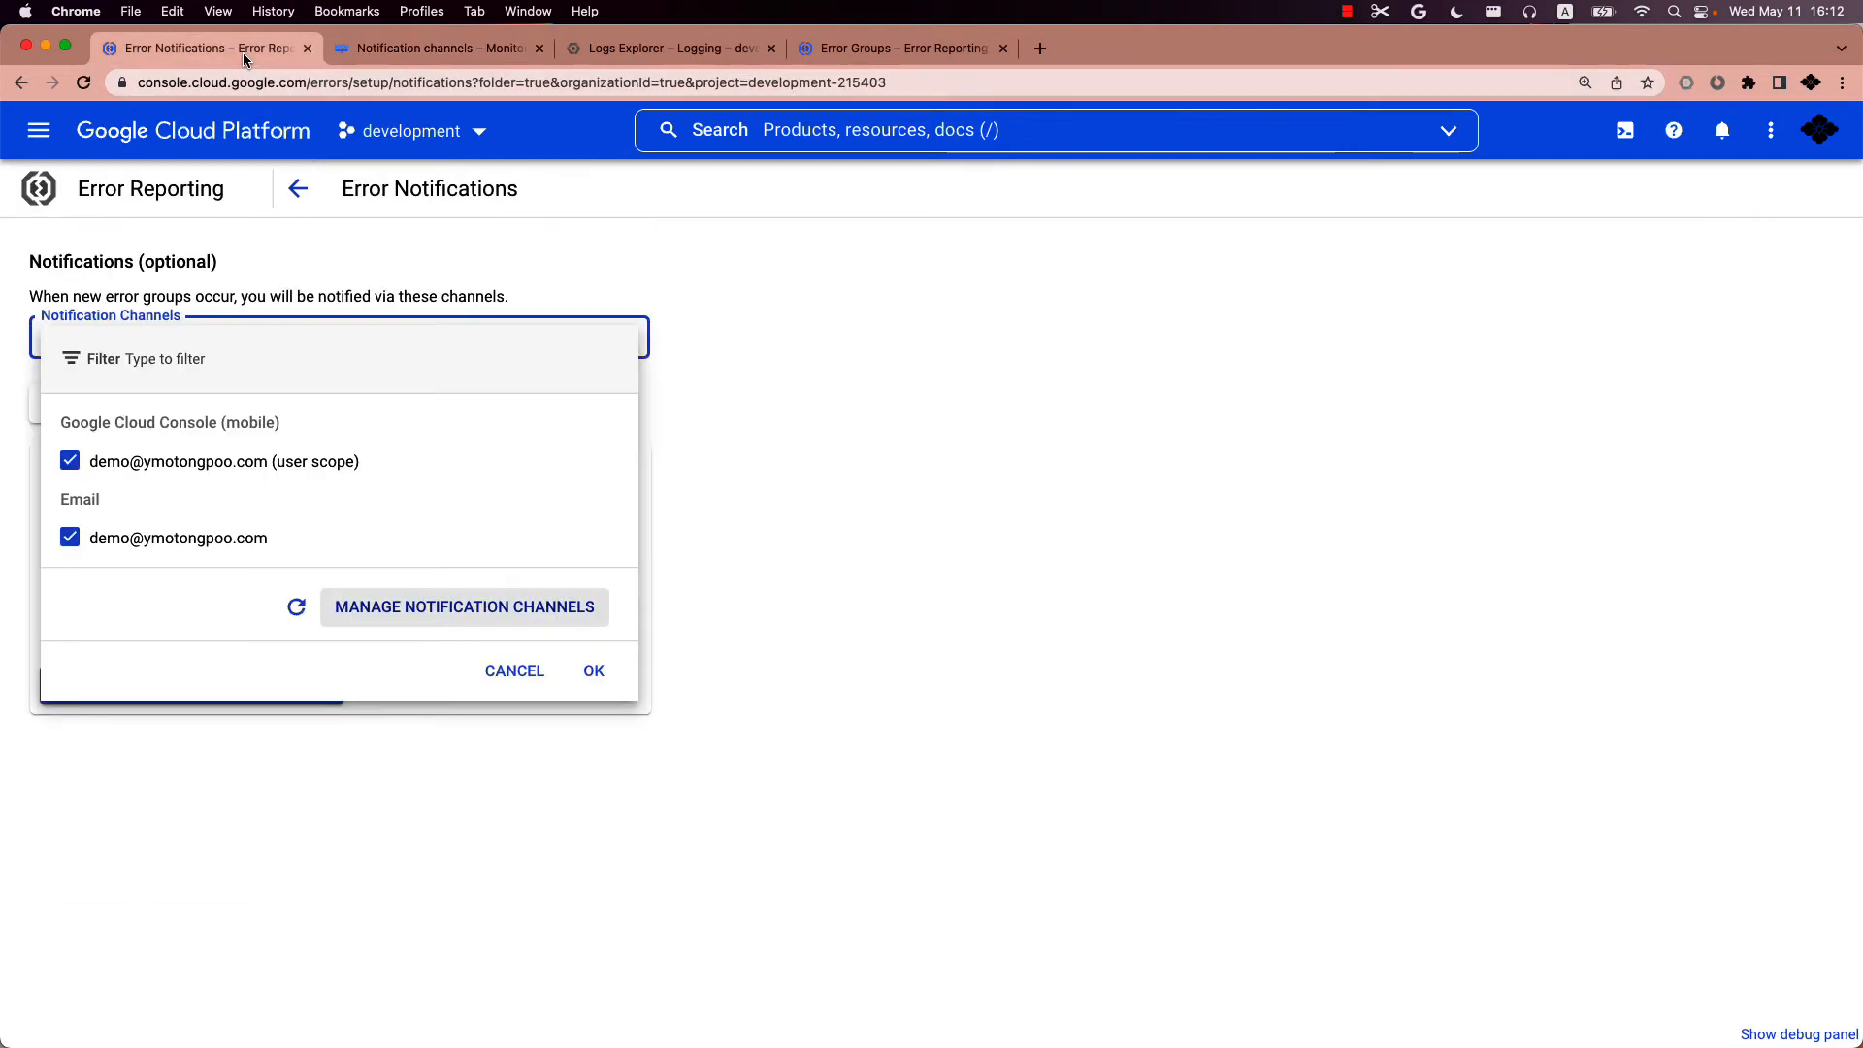
pyautogui.click(296, 607)
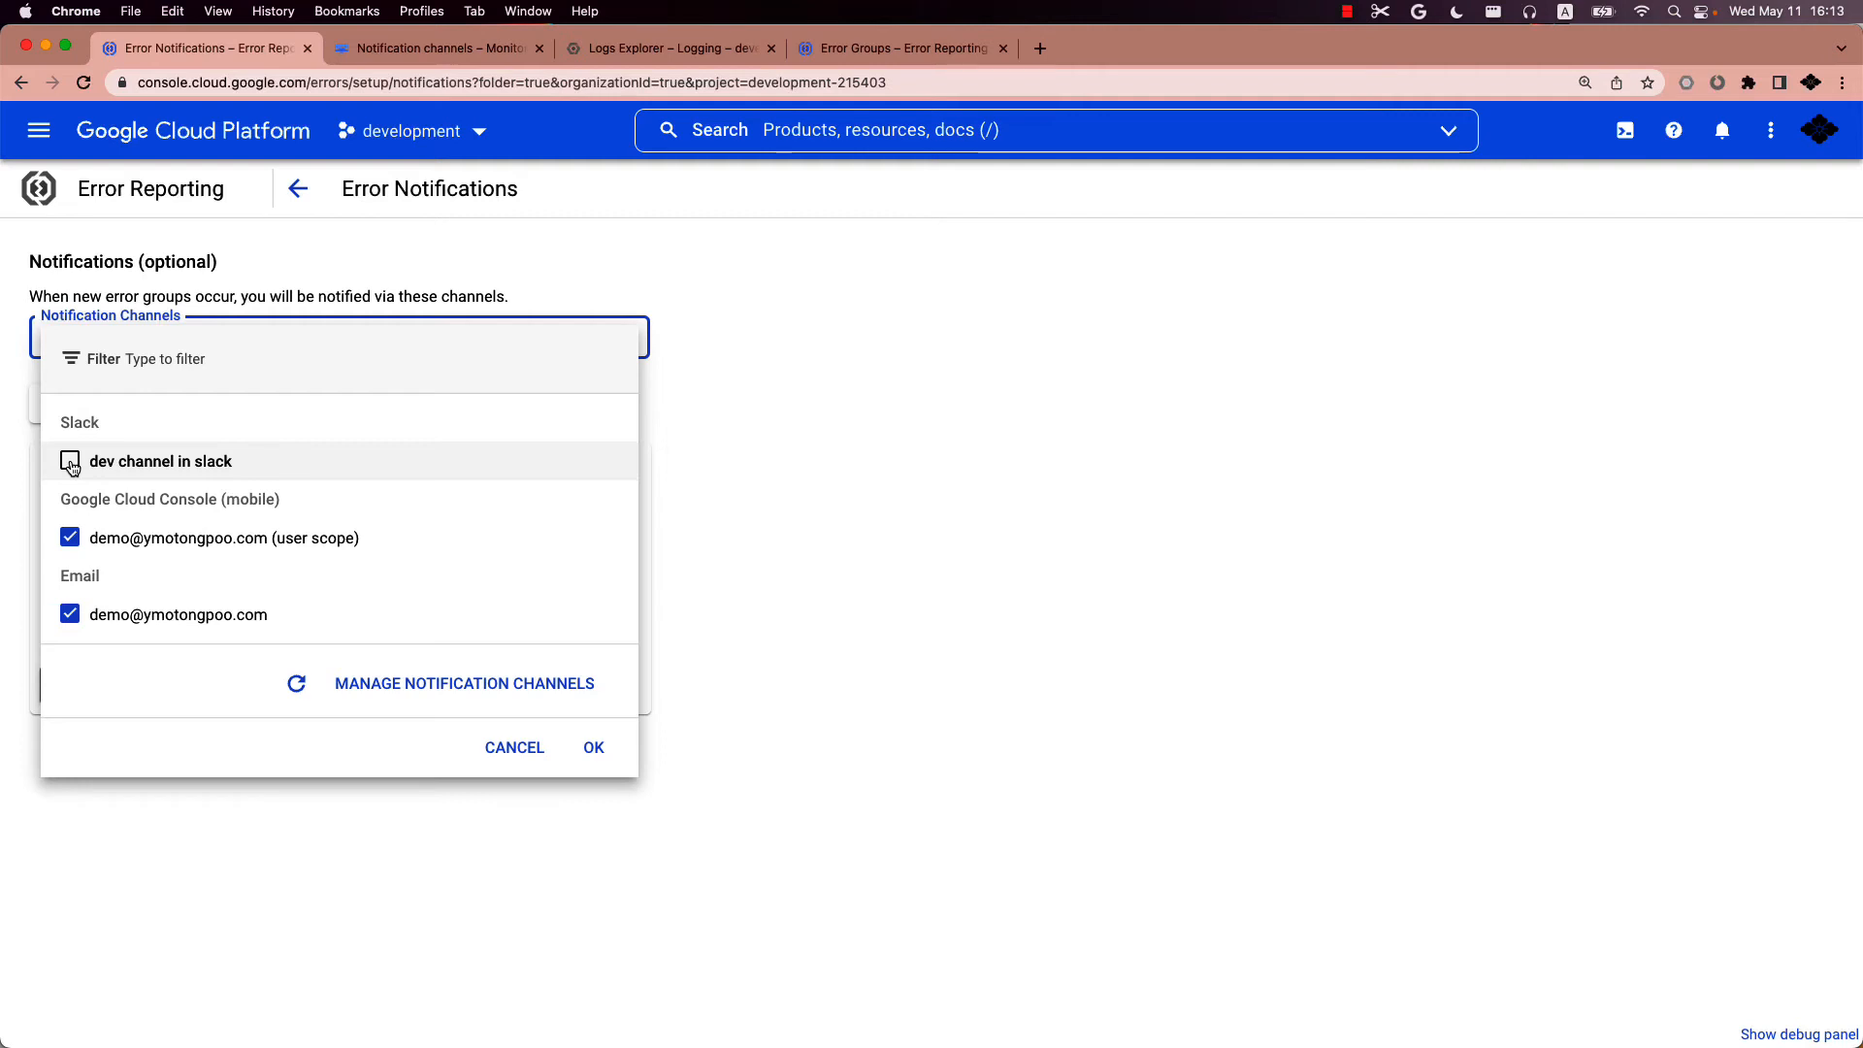
pyautogui.click(70, 461)
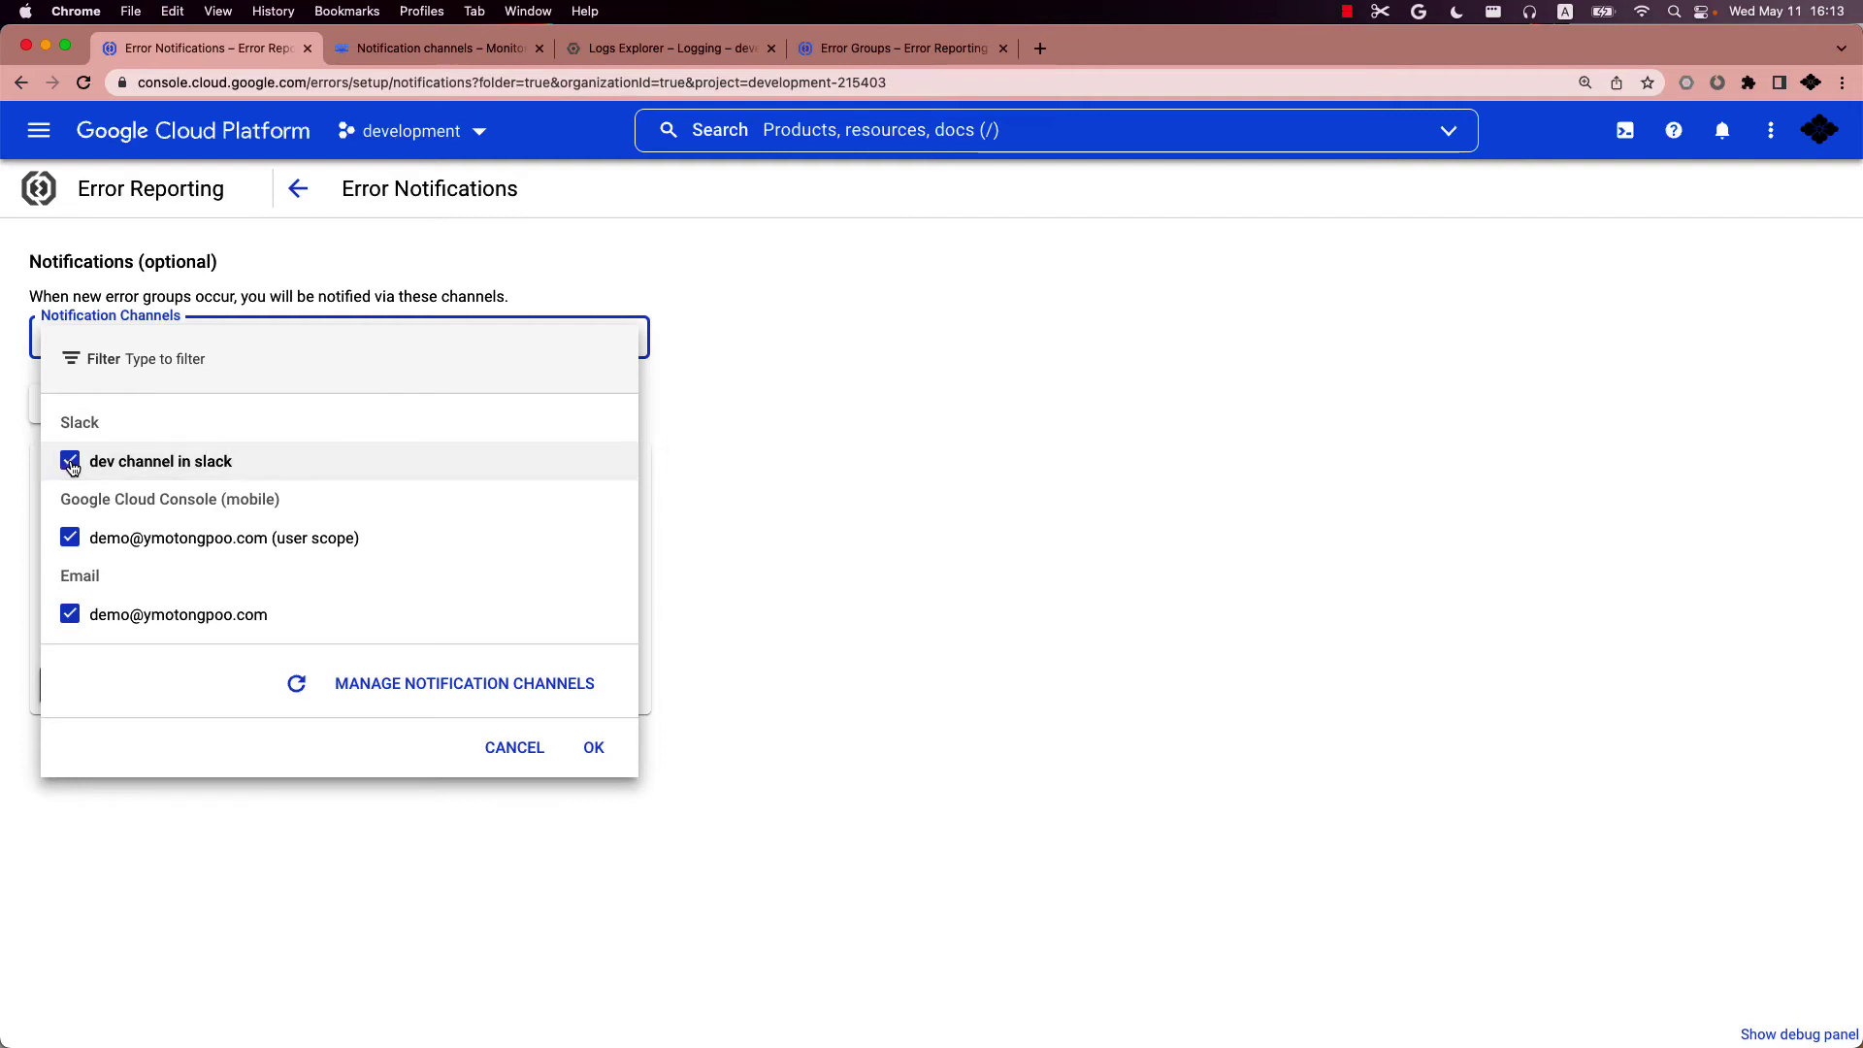
pyautogui.click(594, 750)
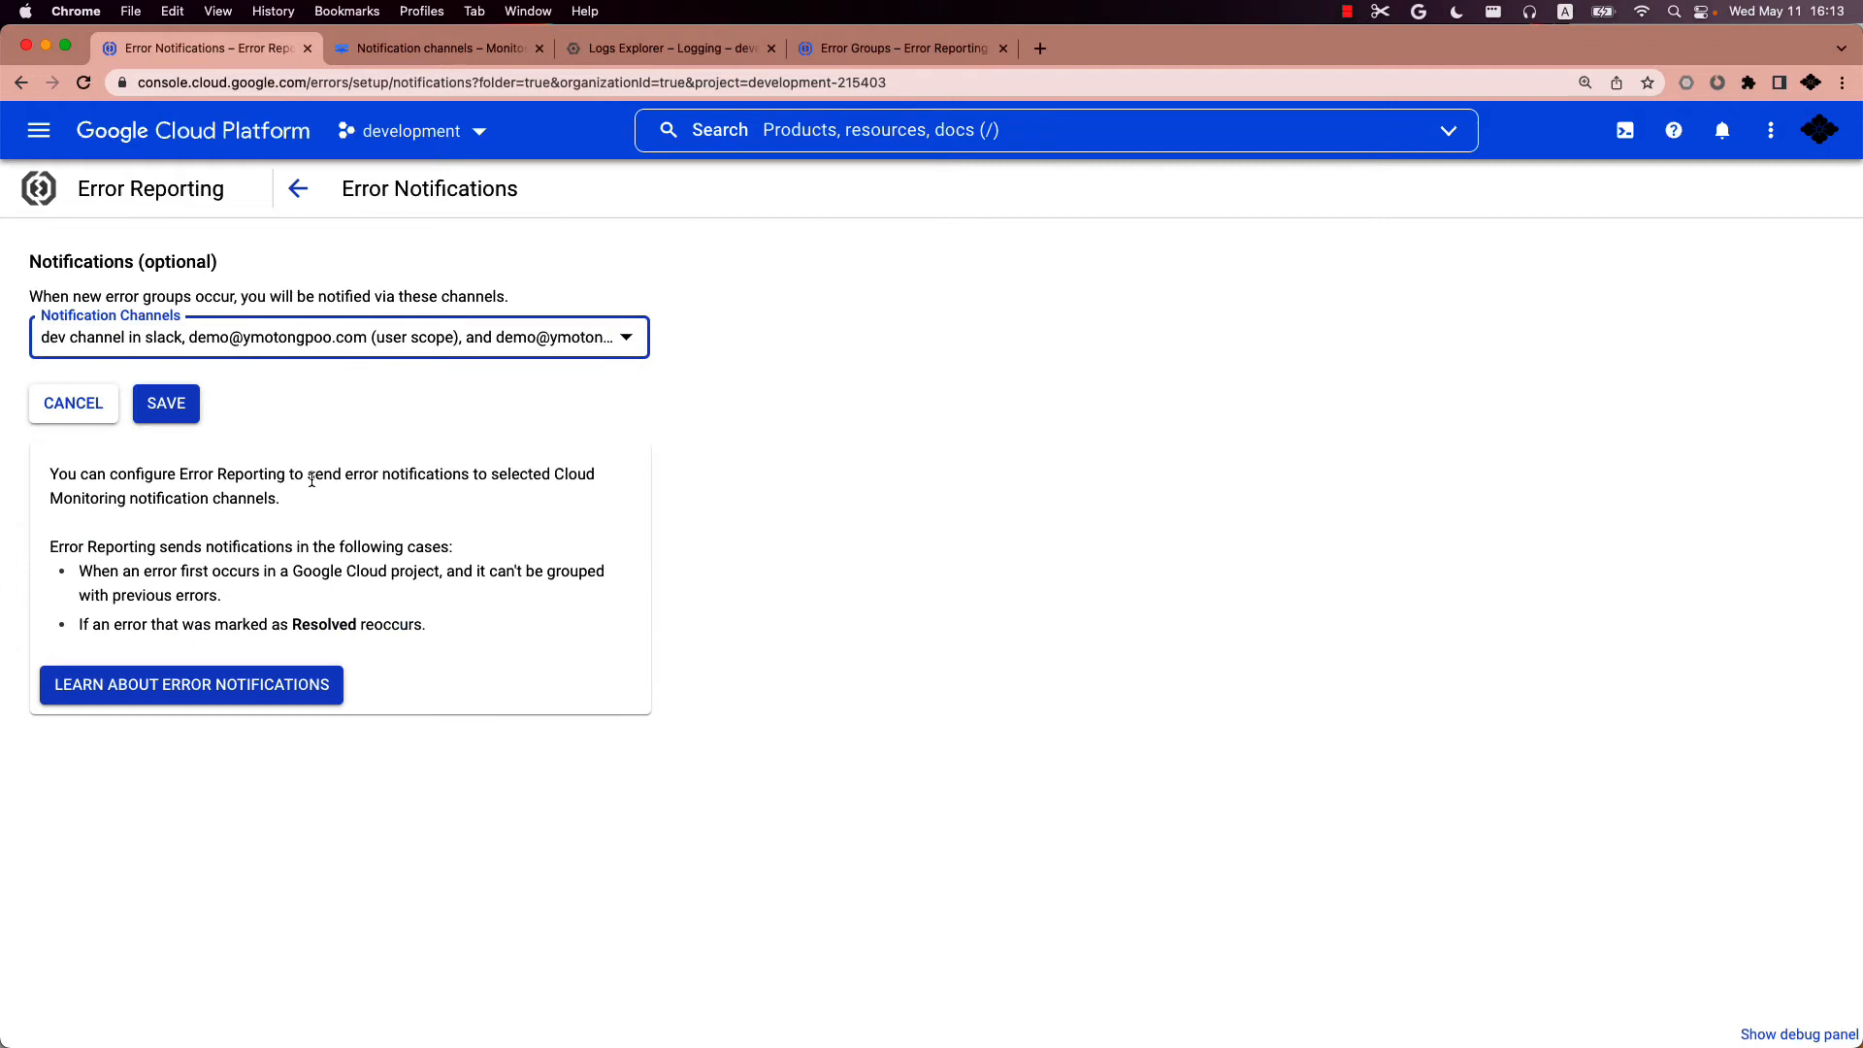
pyautogui.click(167, 404)
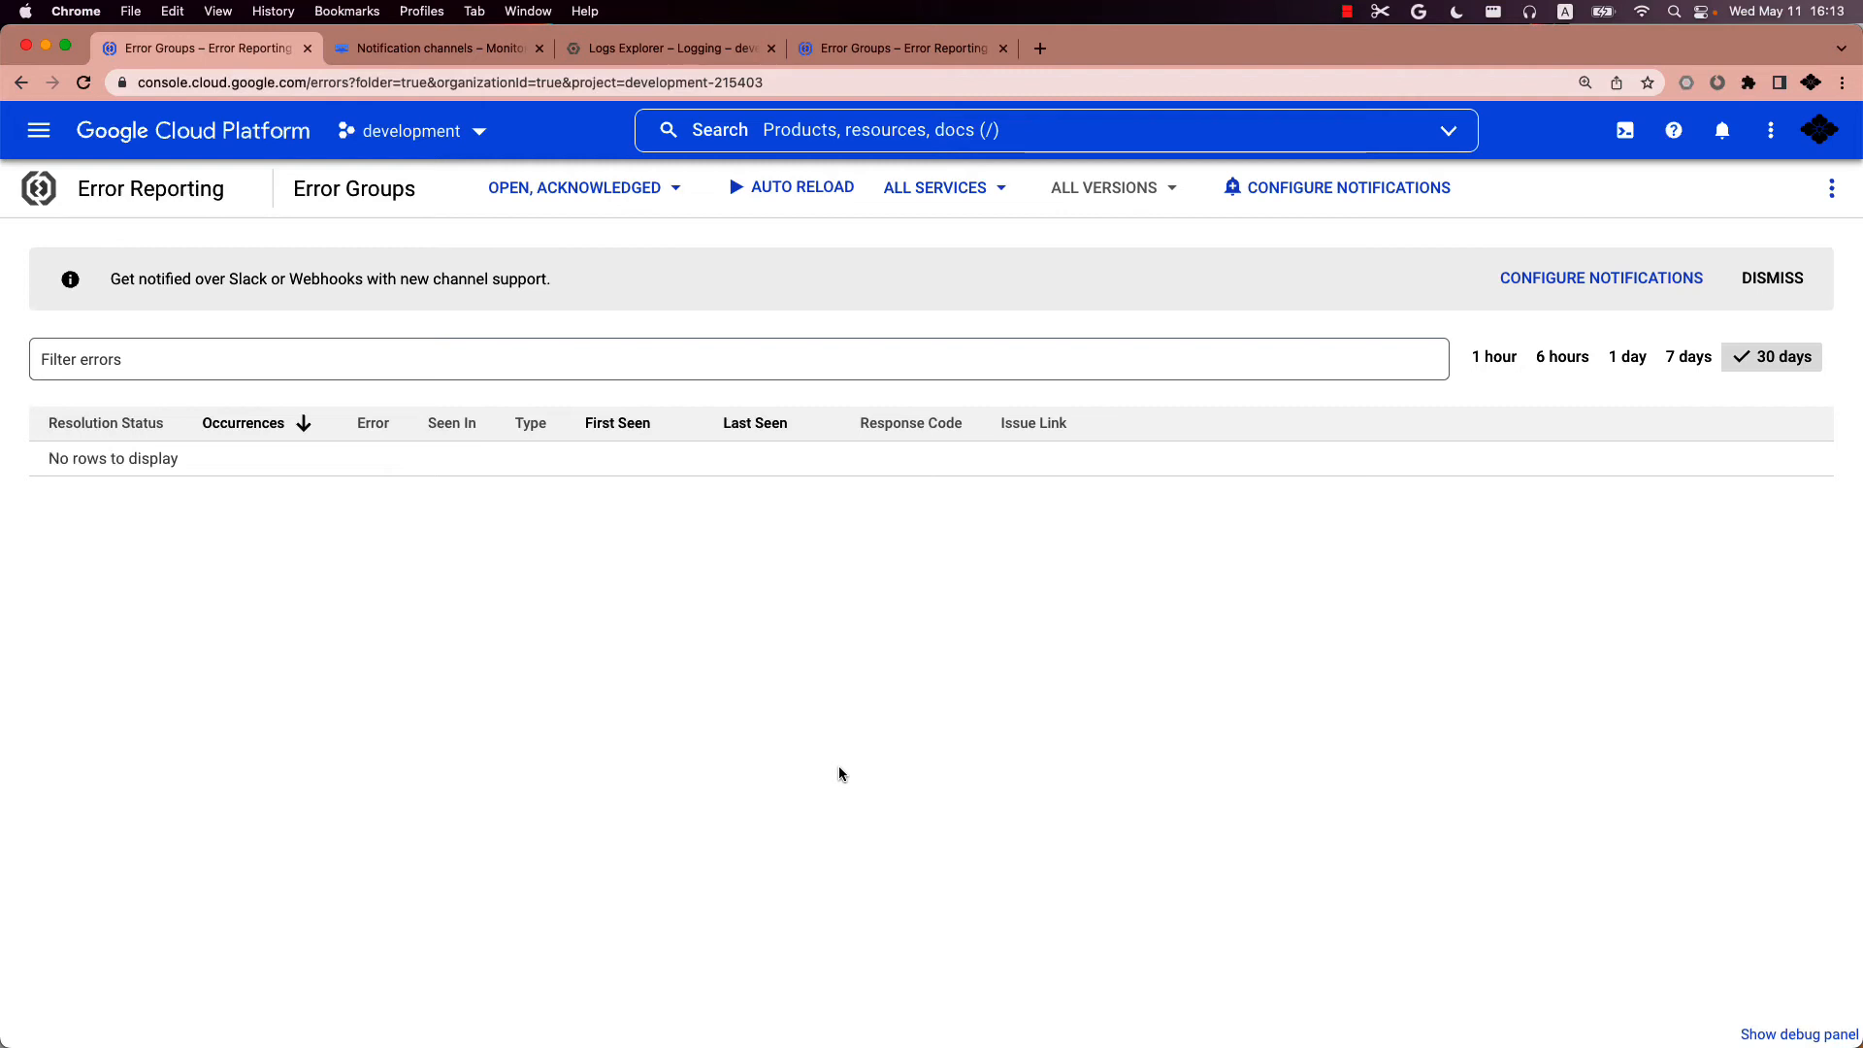
# Step: Run ./generate-python-flask-exception.sh in Terminal, then return to the browser
pyautogui.press('super+Tab')
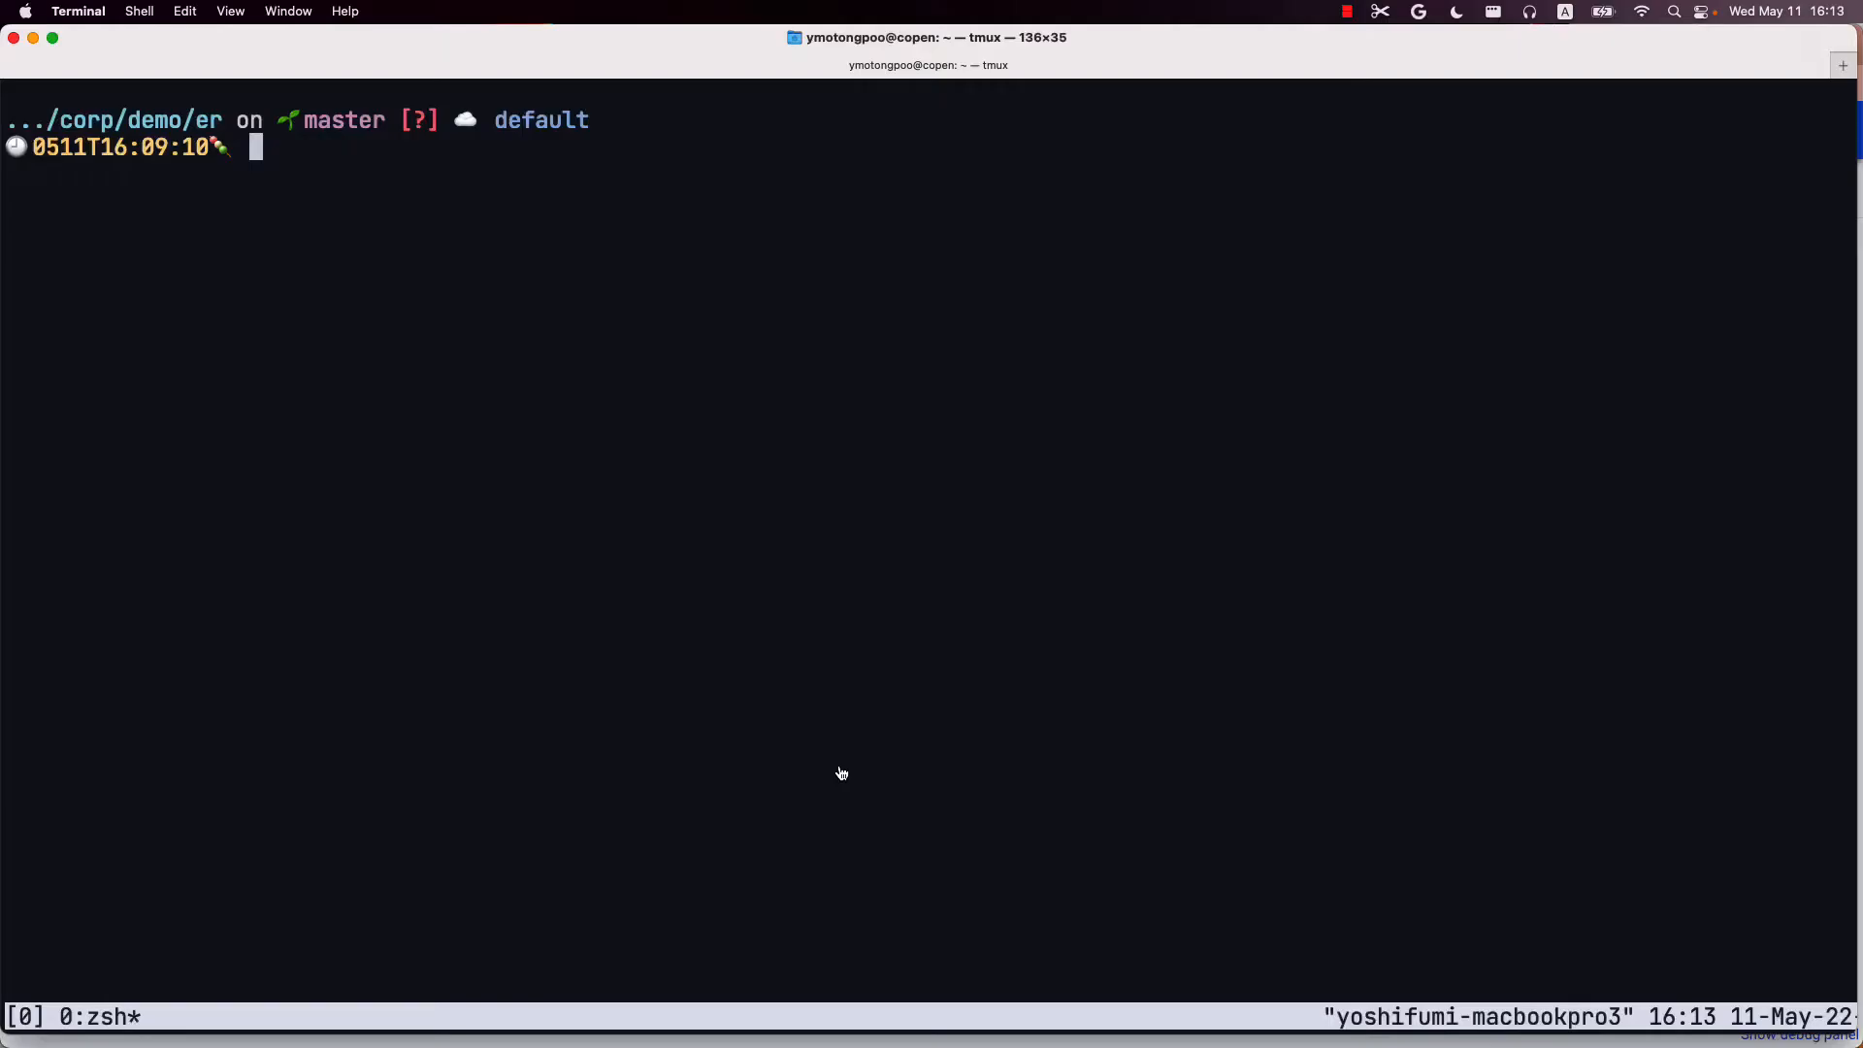
pyautogui.write('./')
pyautogui.write('generate-py')
pyautogui.press('Tab')
pyautogui.press('Return')
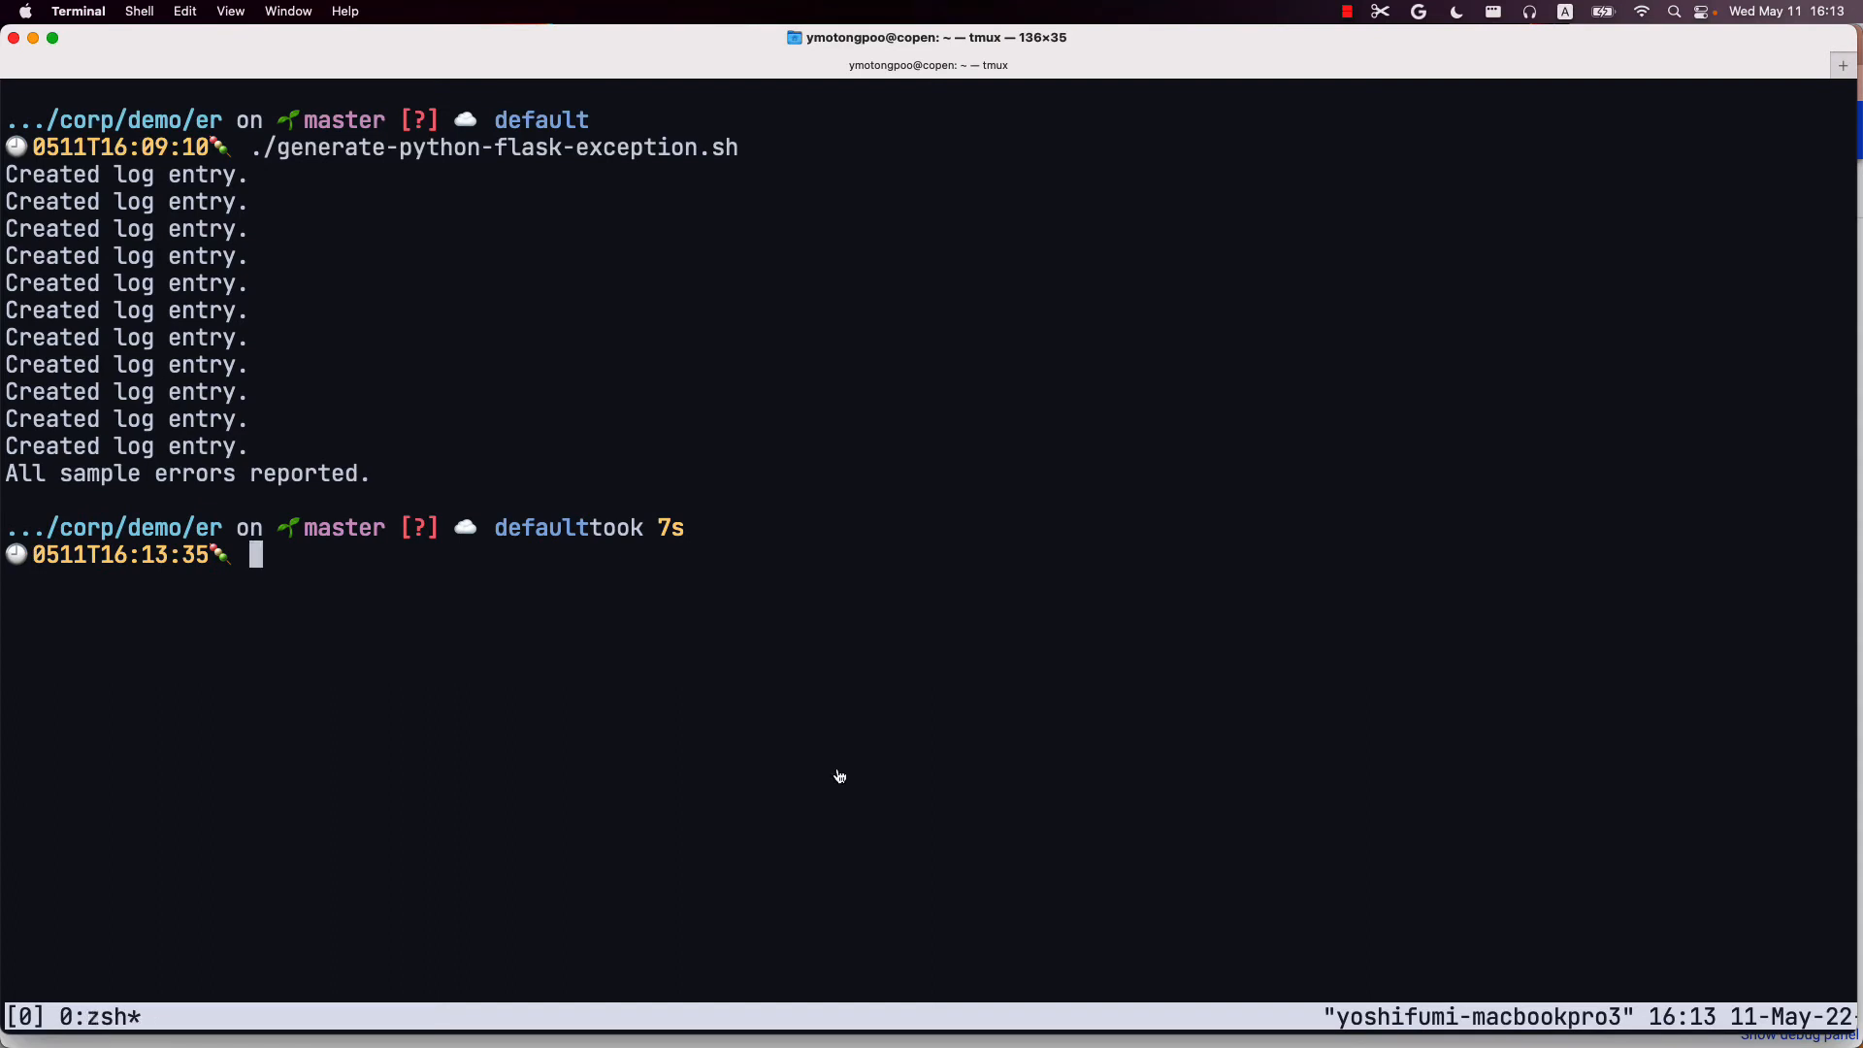
pyautogui.press('super+Tab')
# Step: Stream logs in Logs Explorer and expand the first Flask Traceback entry showing the NameError
pyautogui.click(704, 60)
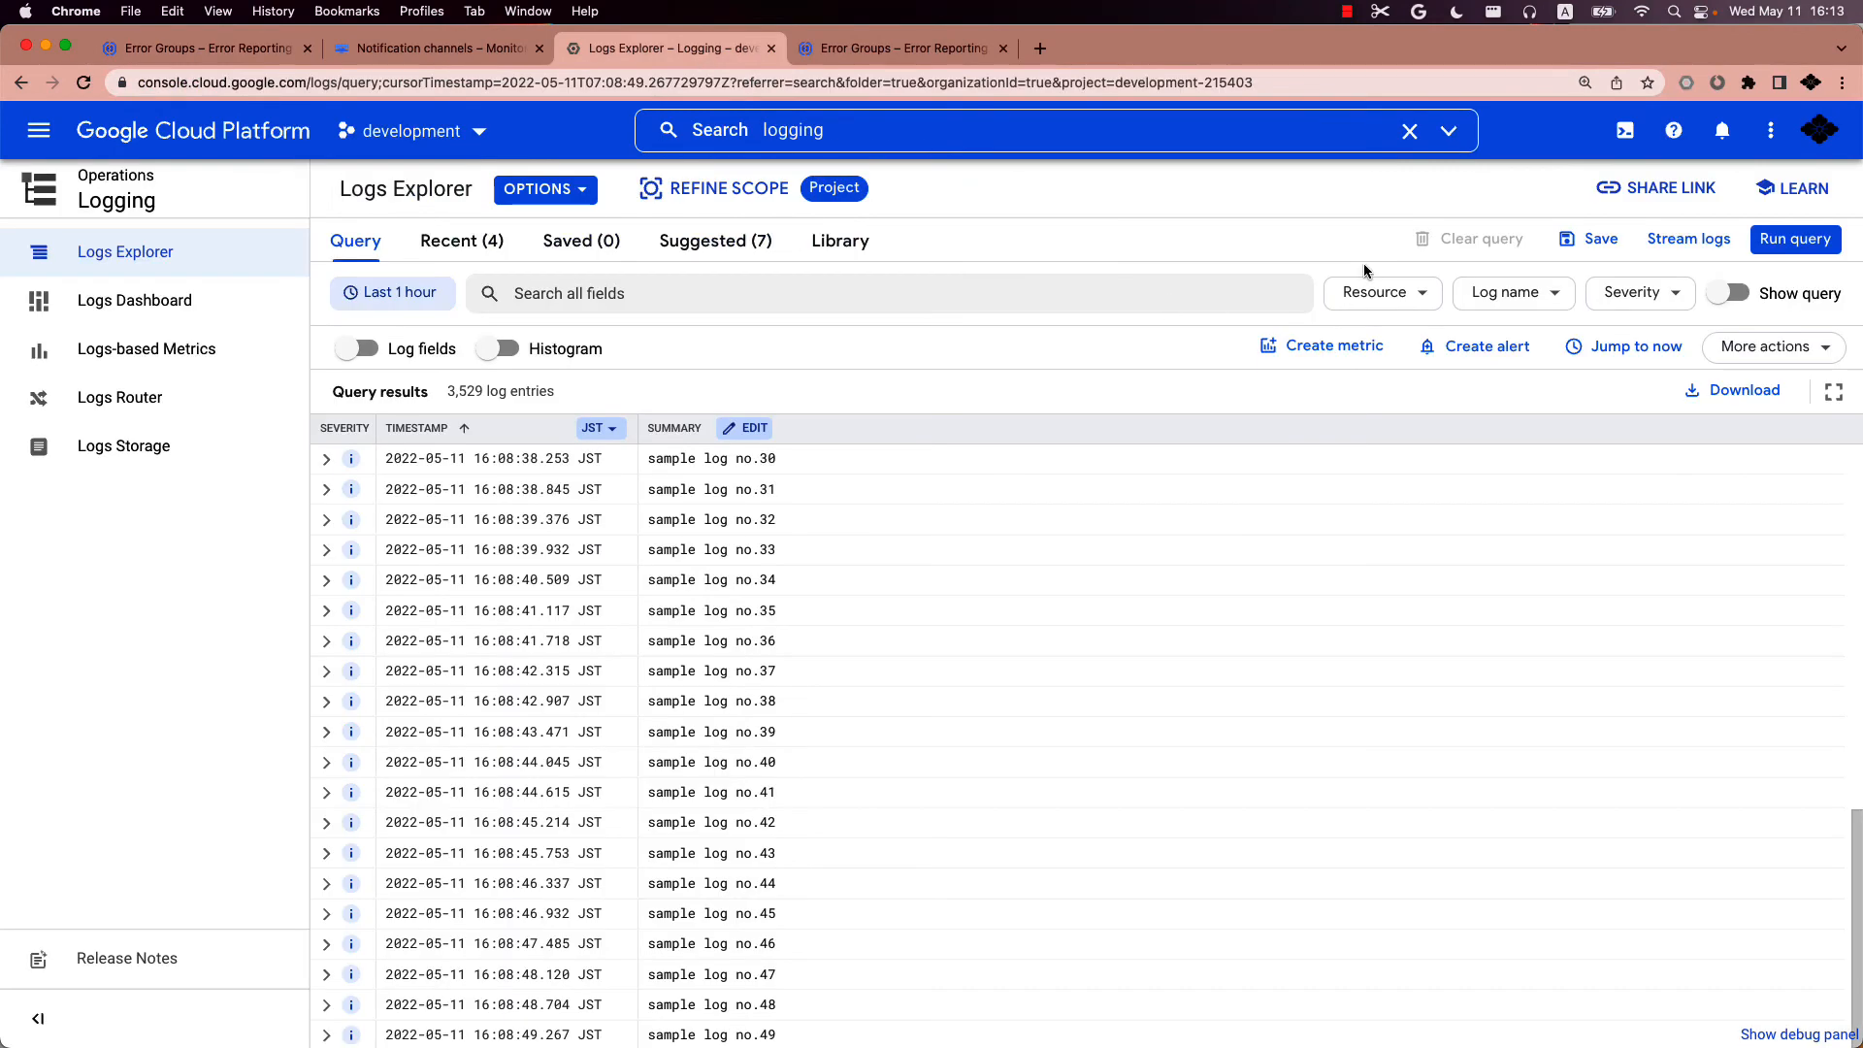
pyautogui.click(1677, 239)
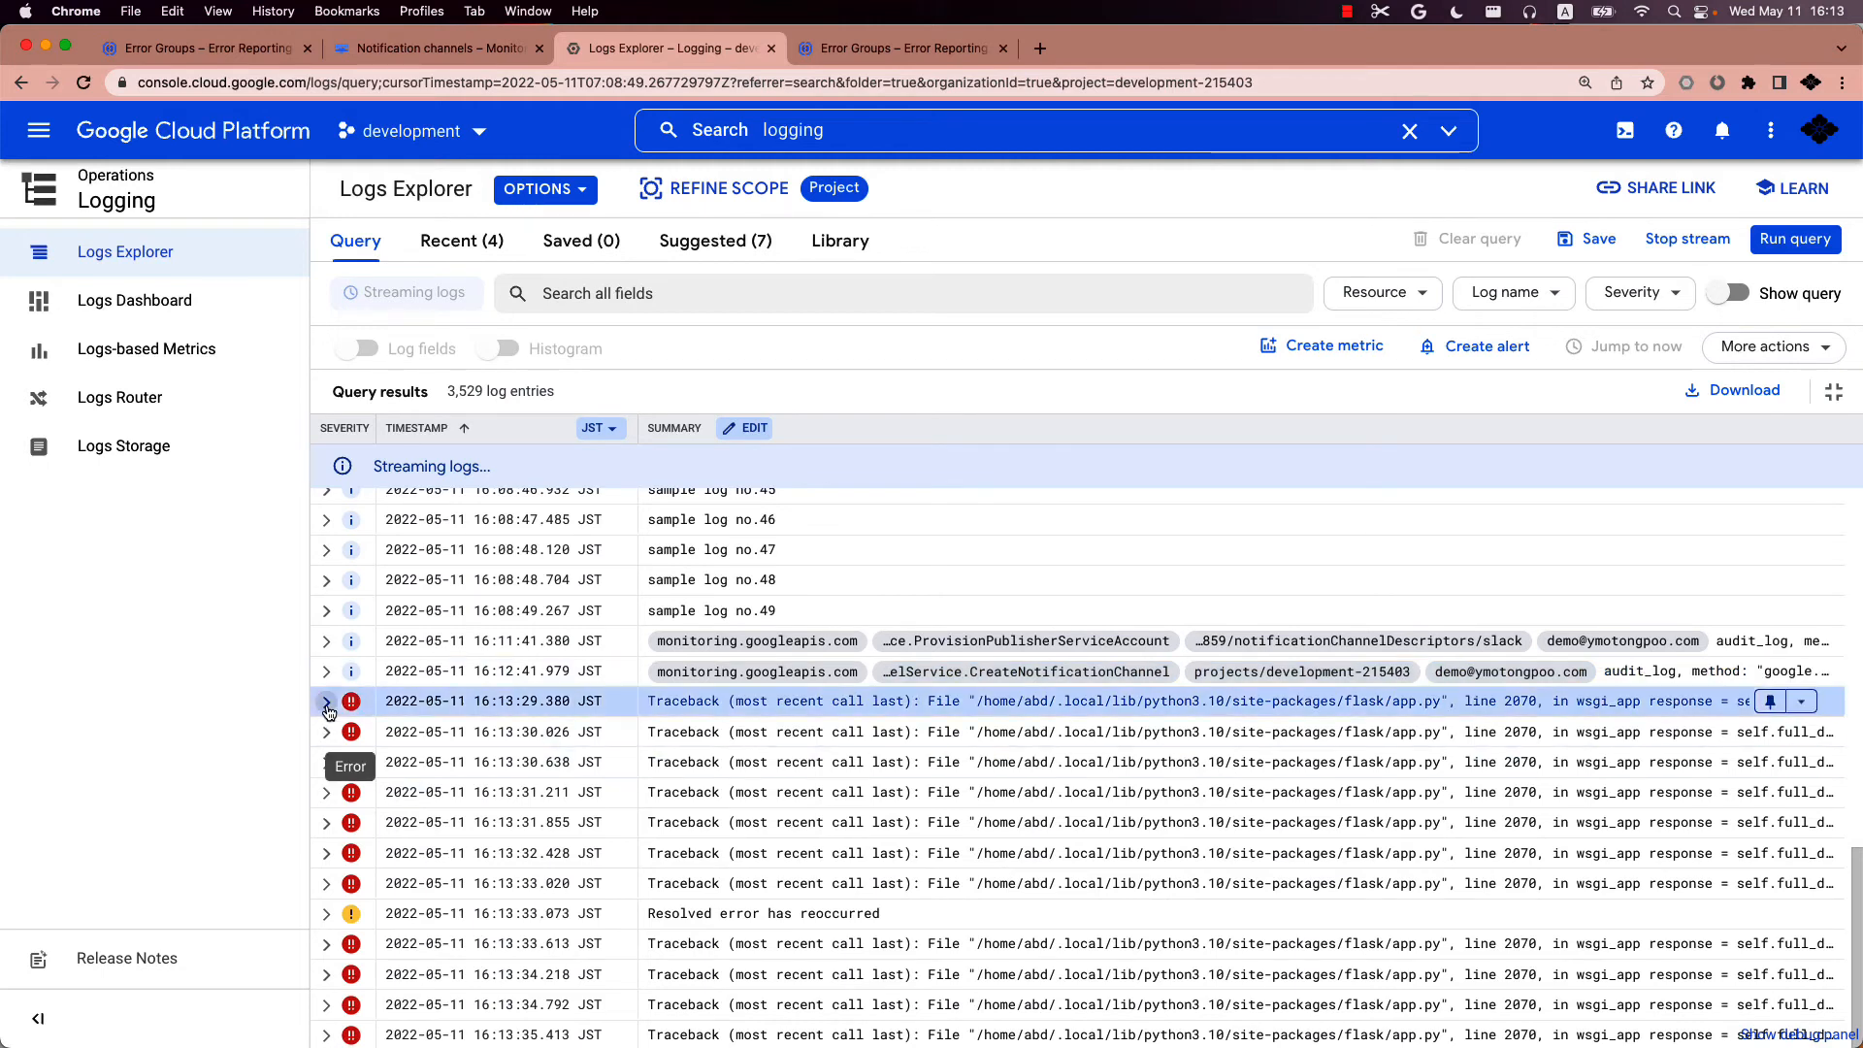
pyautogui.click(511, 700)
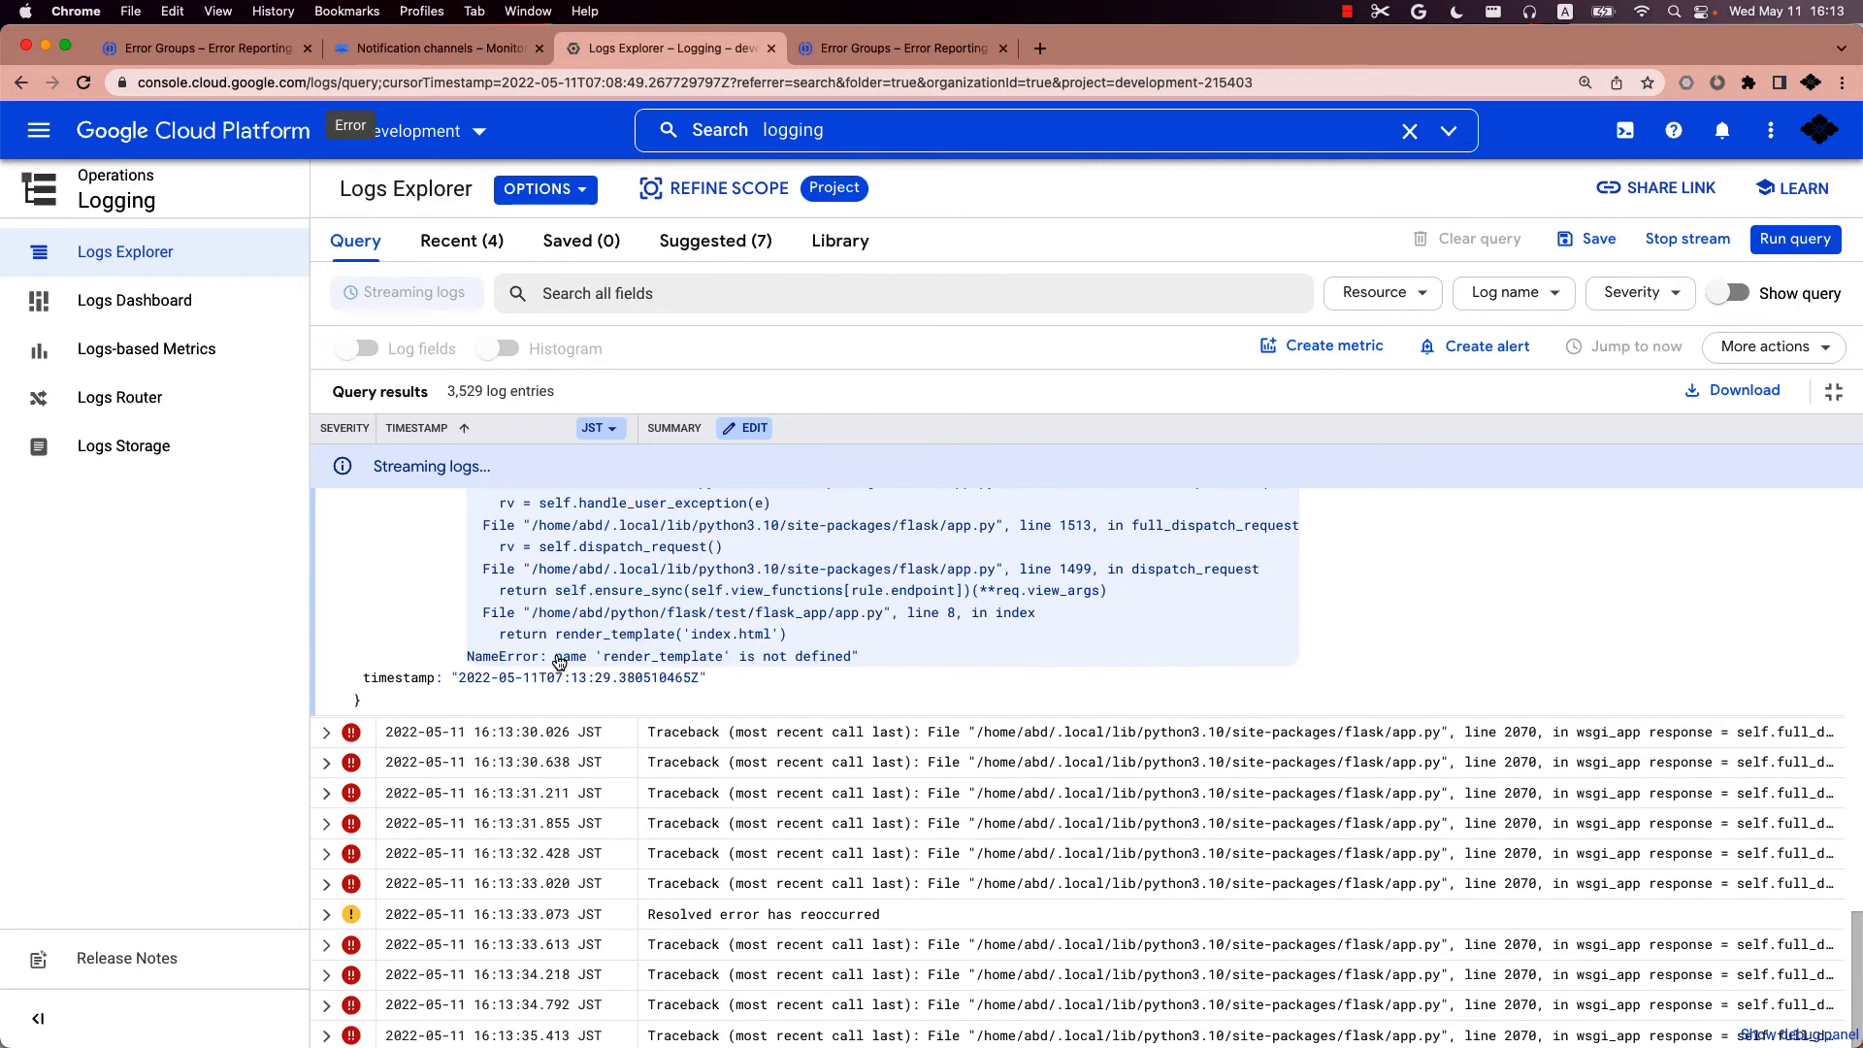
pyautogui.scroll(1, 558, 663)
pyautogui.scroll(2, 558, 662)
pyautogui.scroll(1, 558, 663)
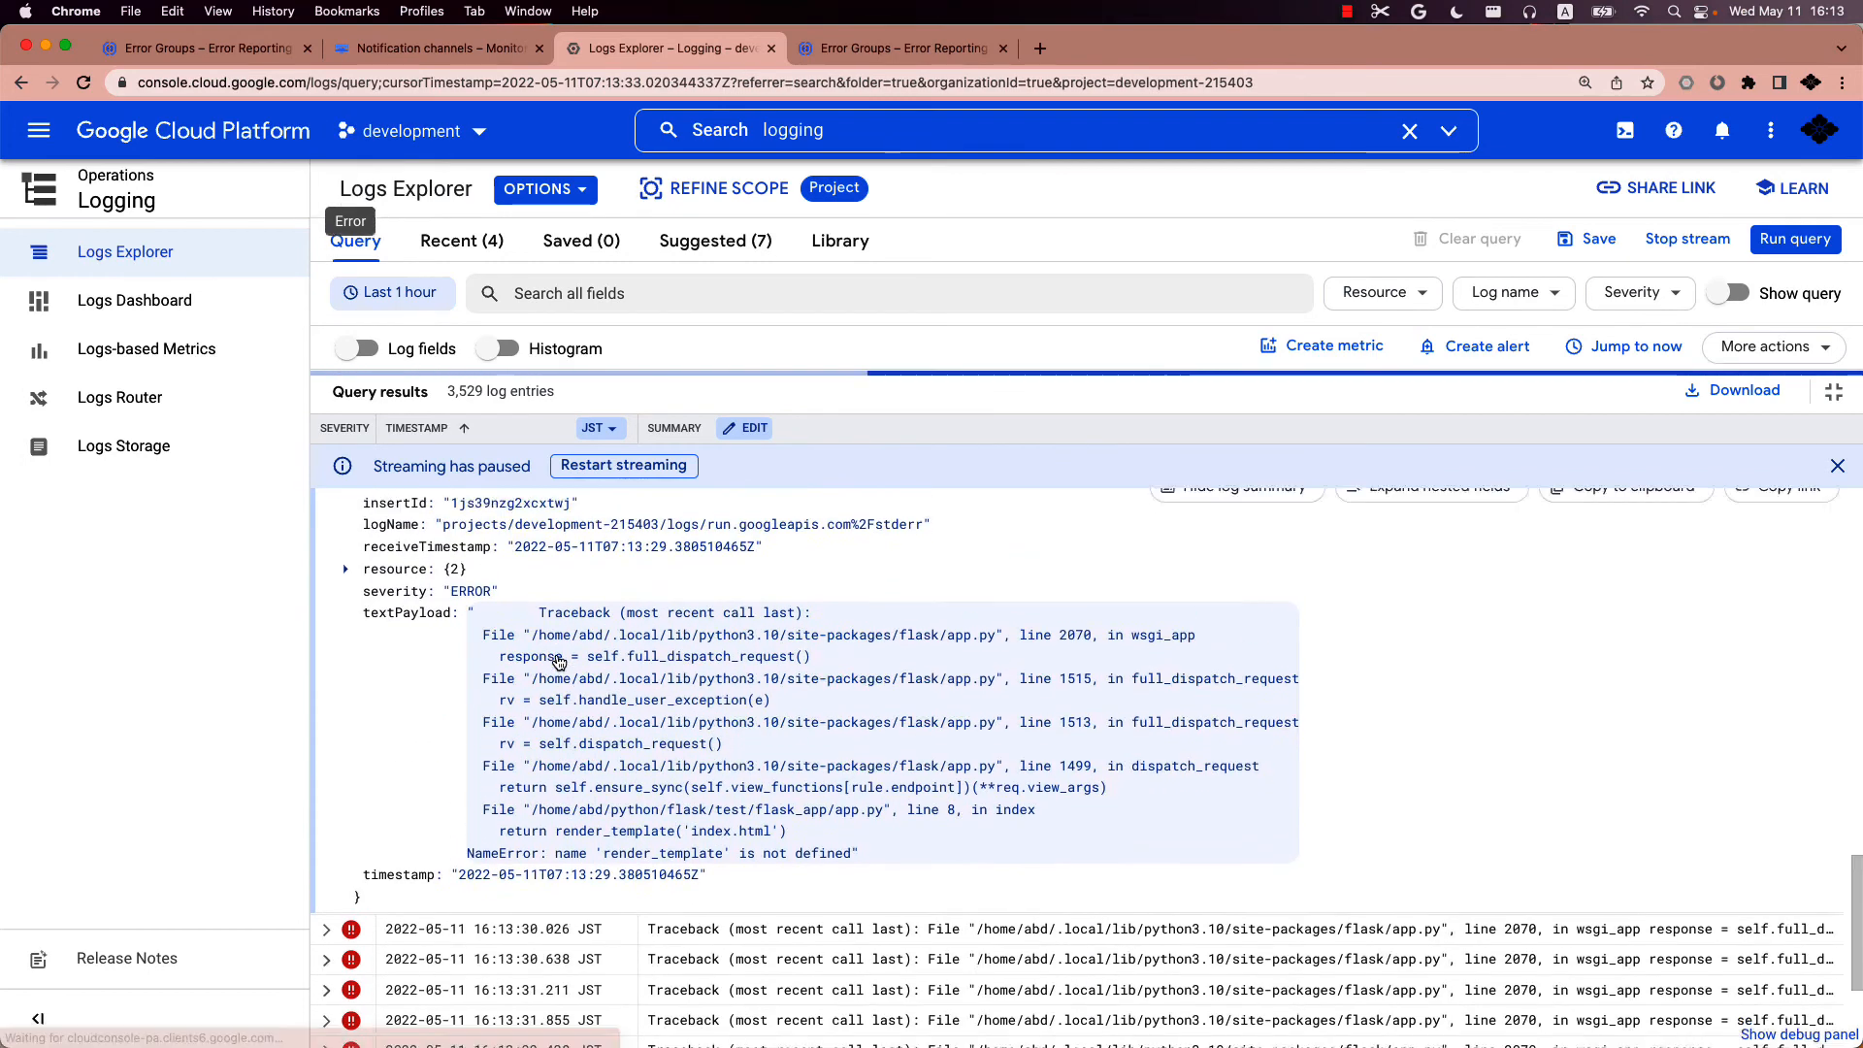
pyautogui.scroll(1, 558, 663)
pyautogui.scroll(1, 495, 661)
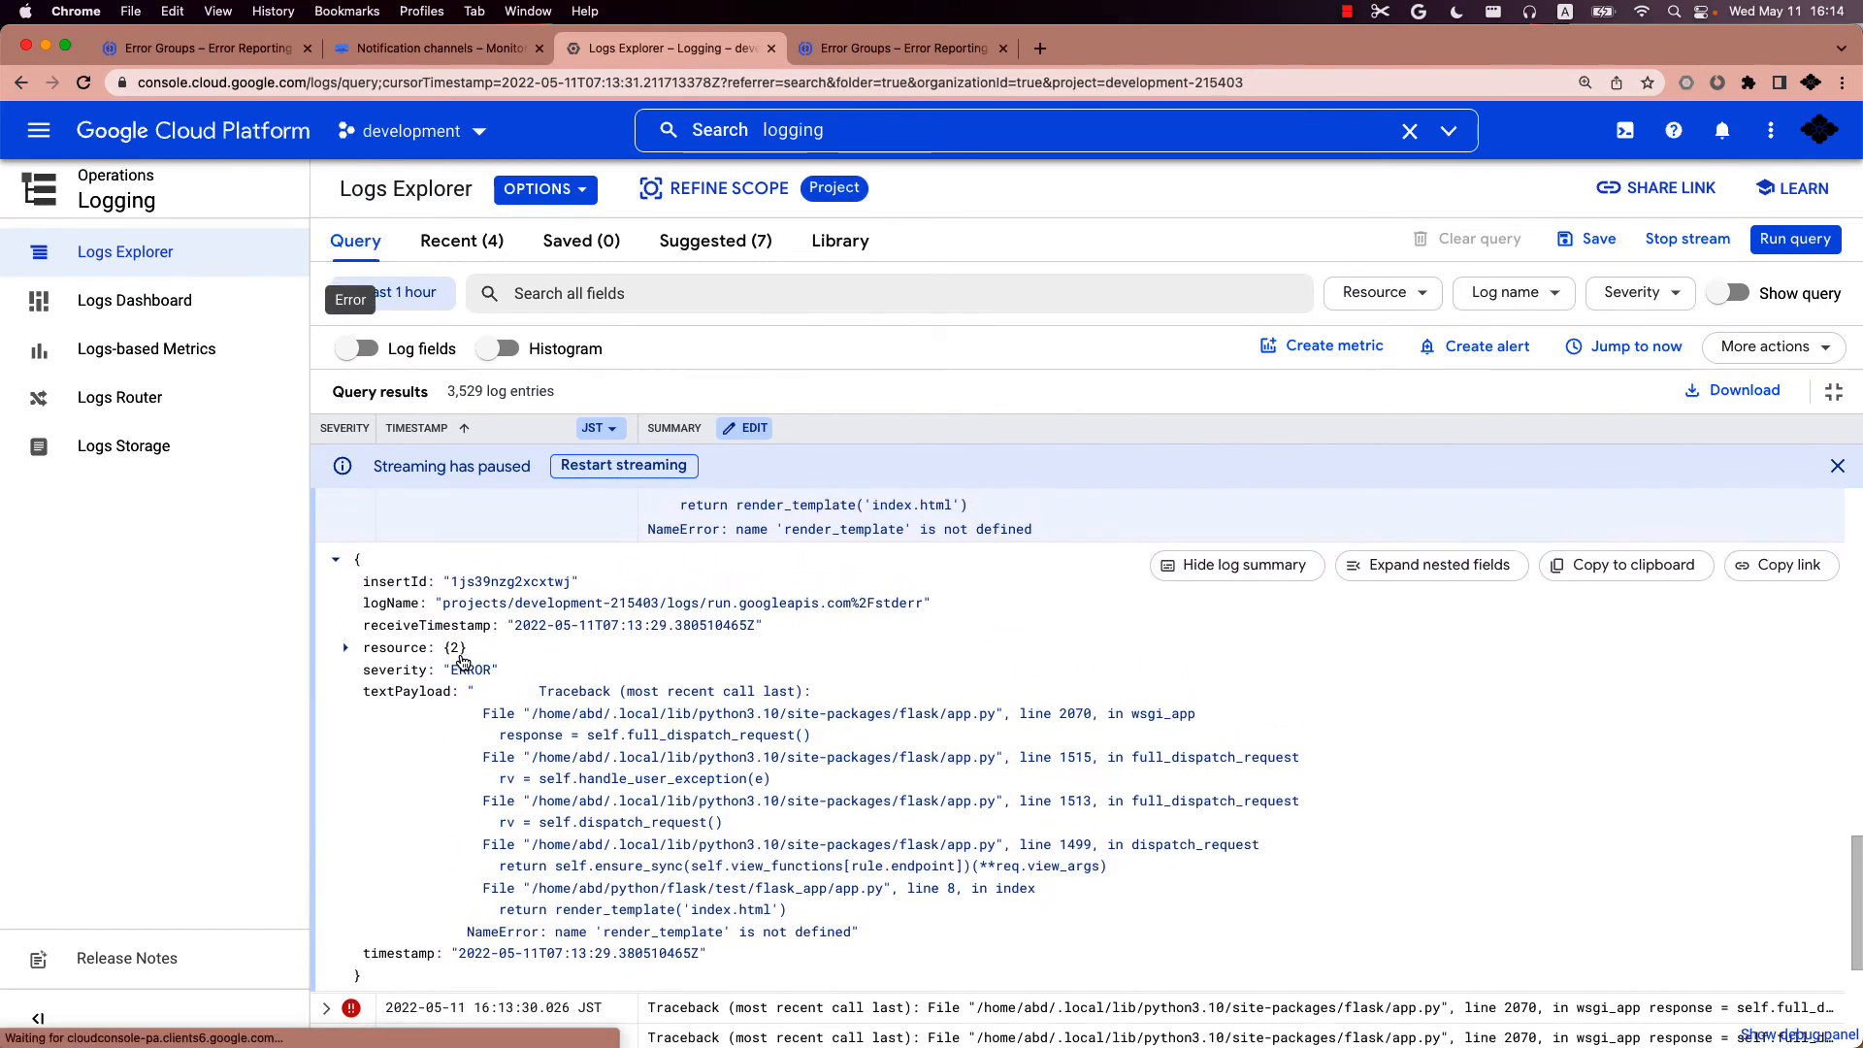
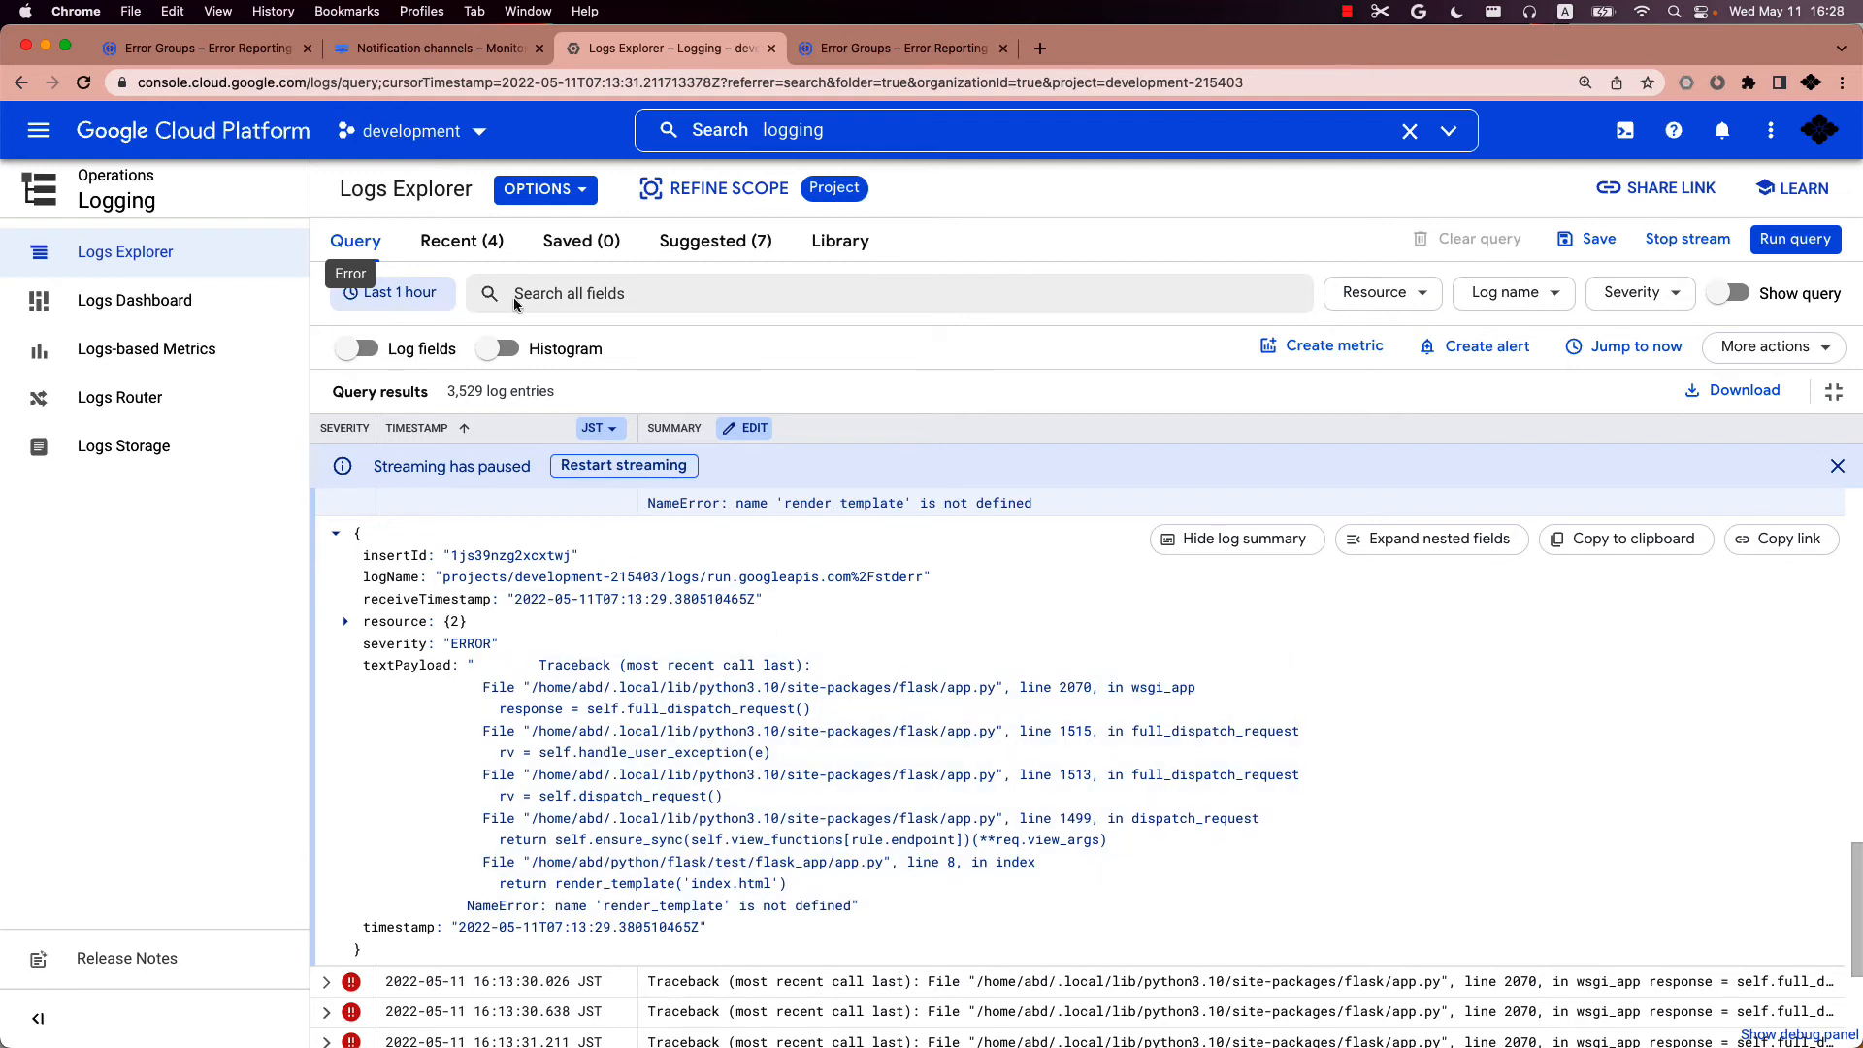
# Step: Return to the Error Groups list showing the open NameError render_template error
pyautogui.click(196, 48)
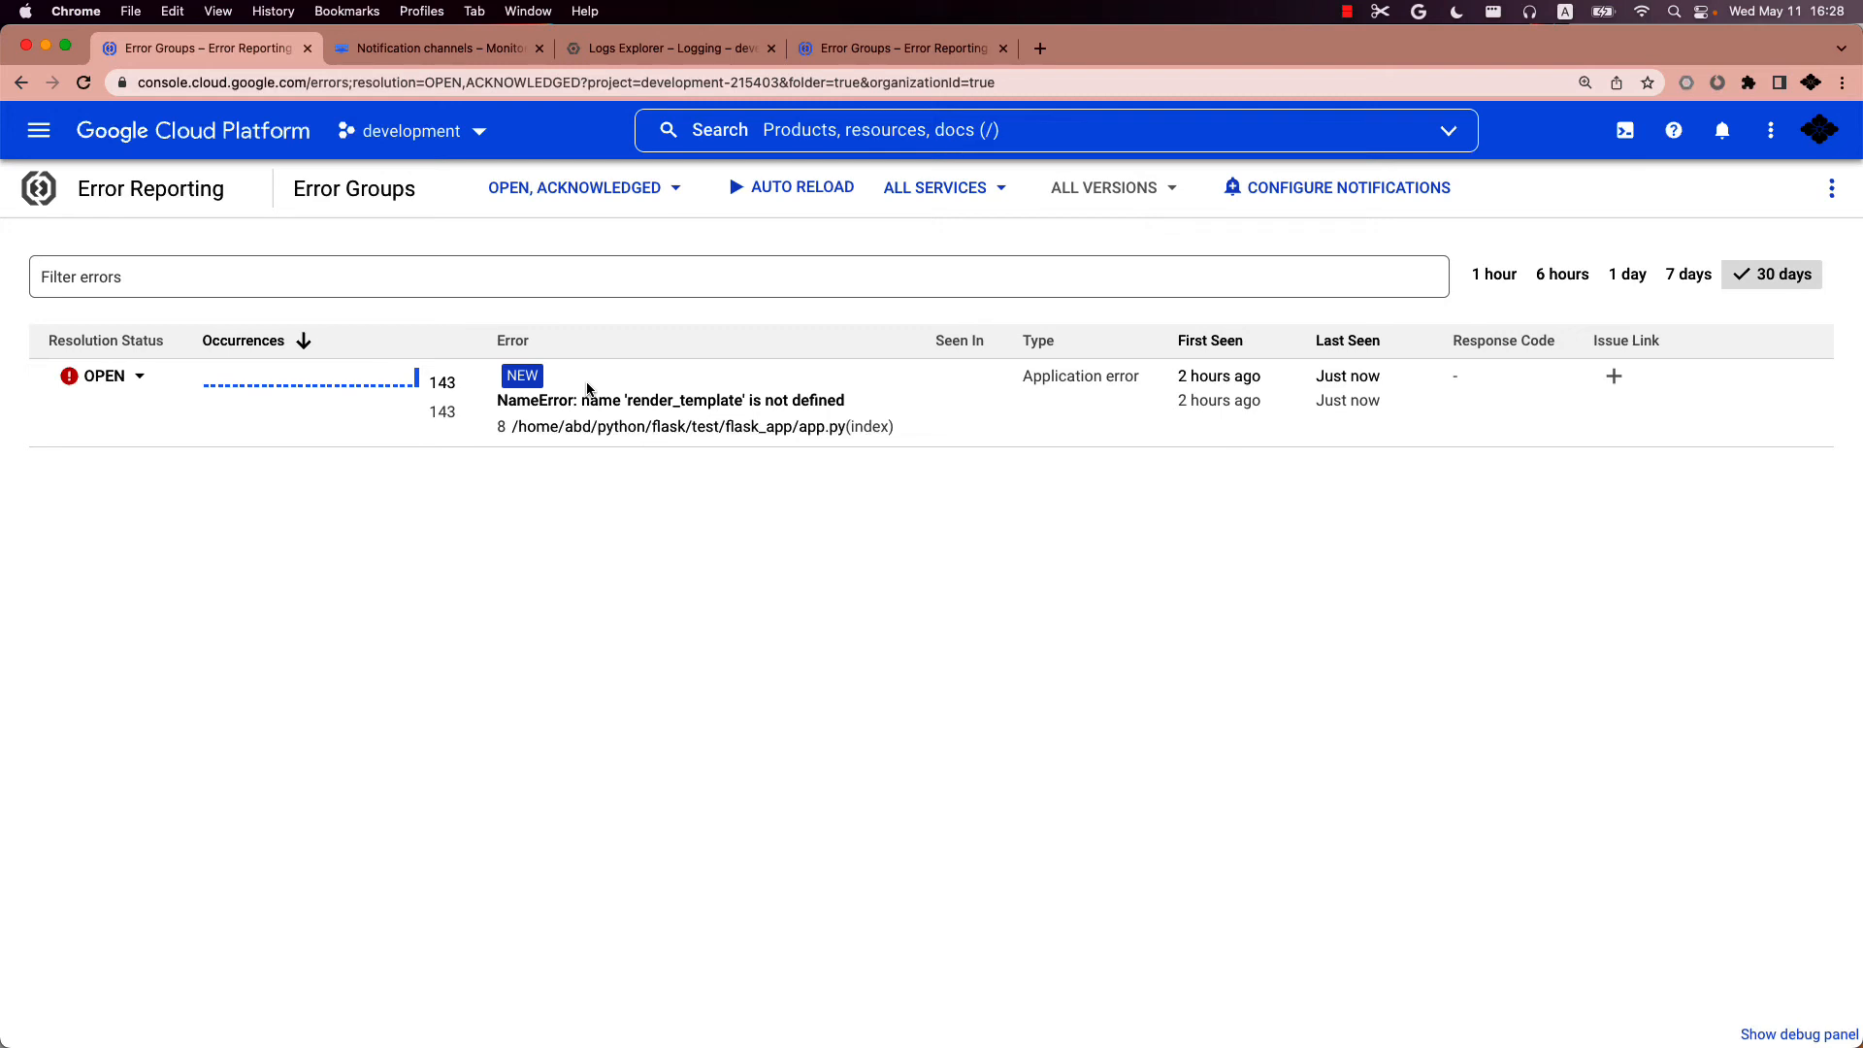
# Step: Switch to Slack's #error-reporting-demo channel with the Cloud Monitoring reoccurred-error alert
pyautogui.press('super+Tab')
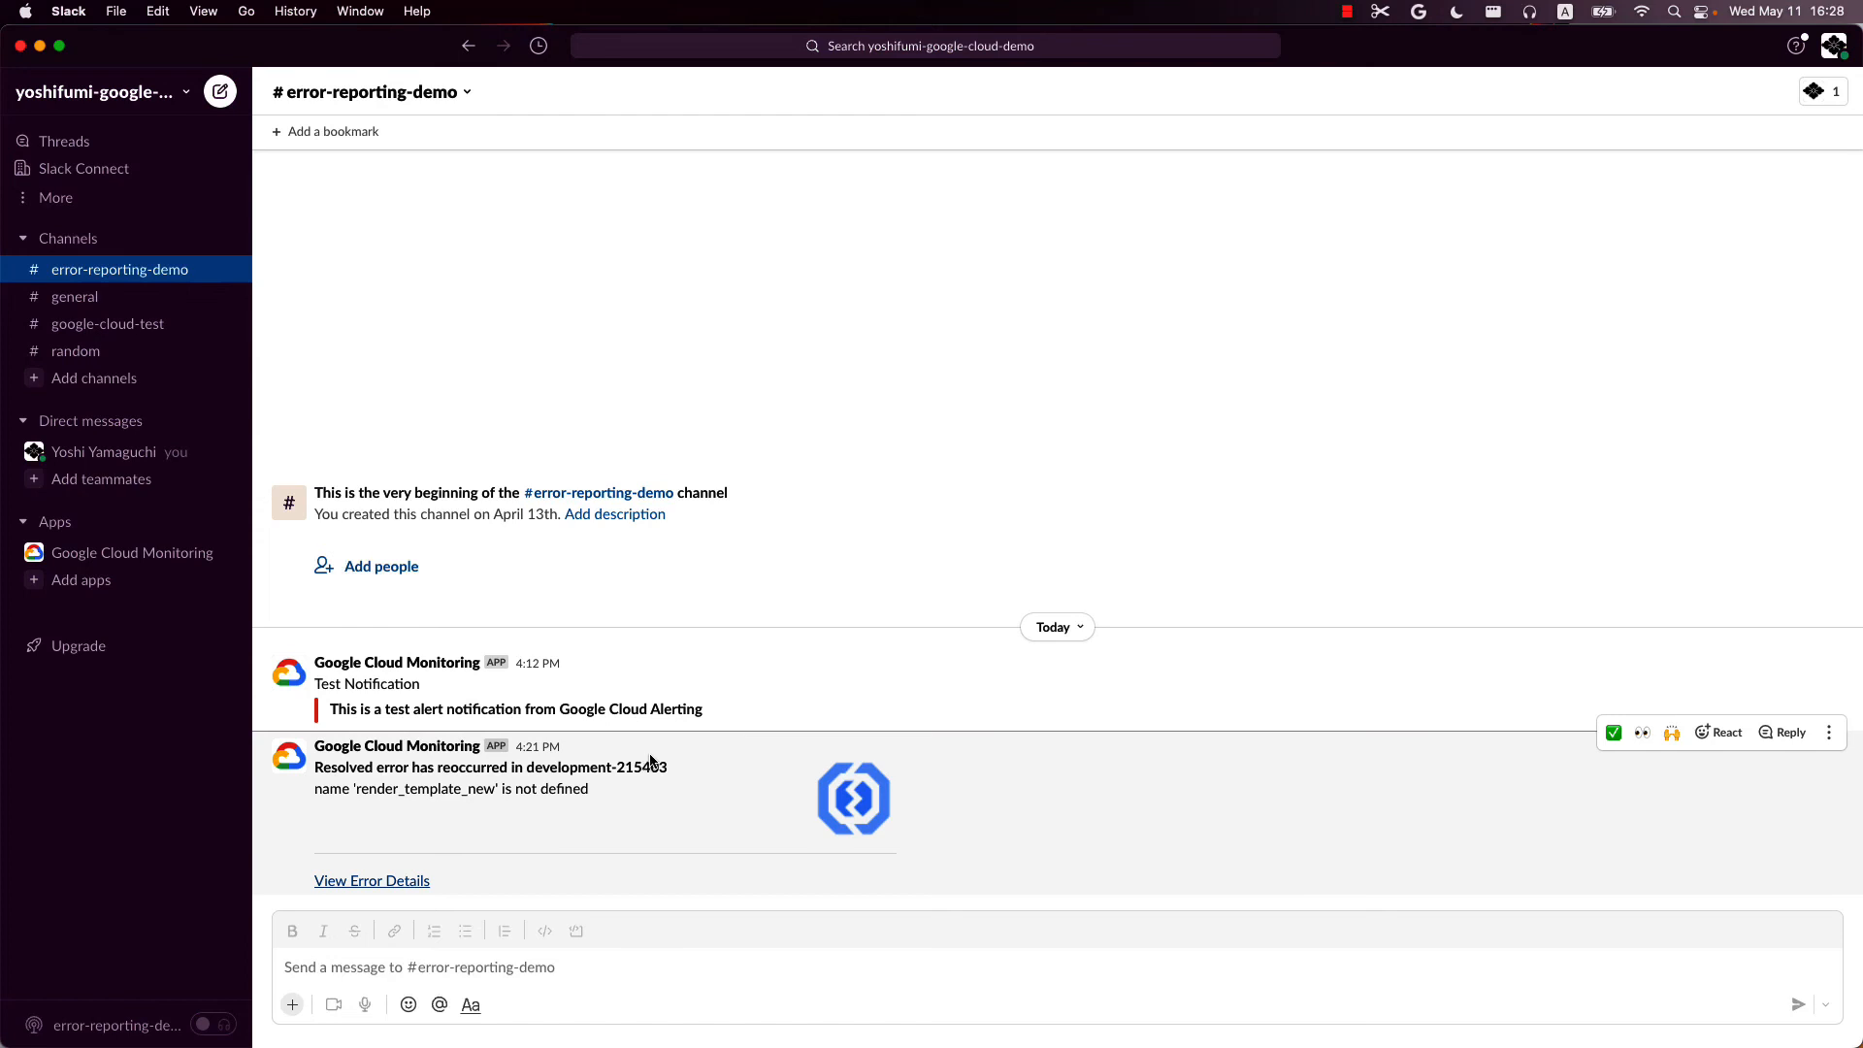
pyautogui.moveTo(583, 815)
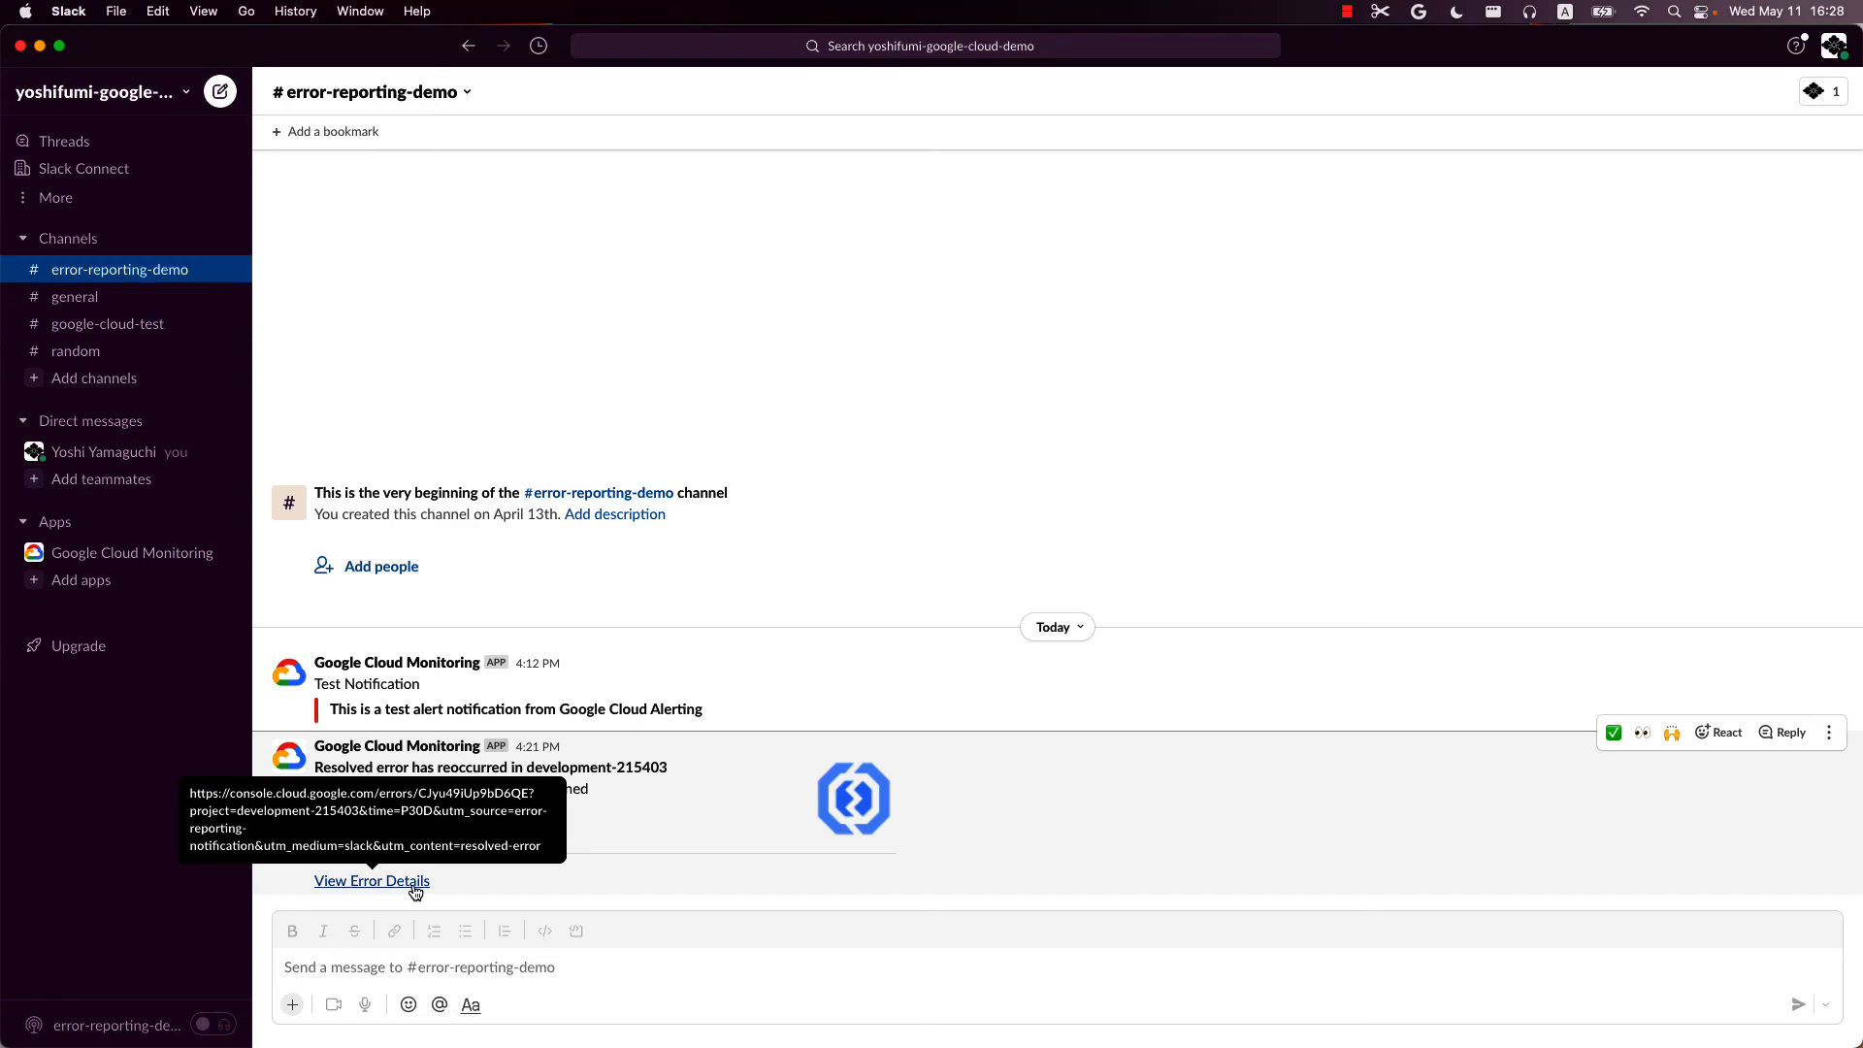
# Step: Follow 'View Error Details' to the NameError render_template group page with stack trace and samples
pyautogui.click(373, 881)
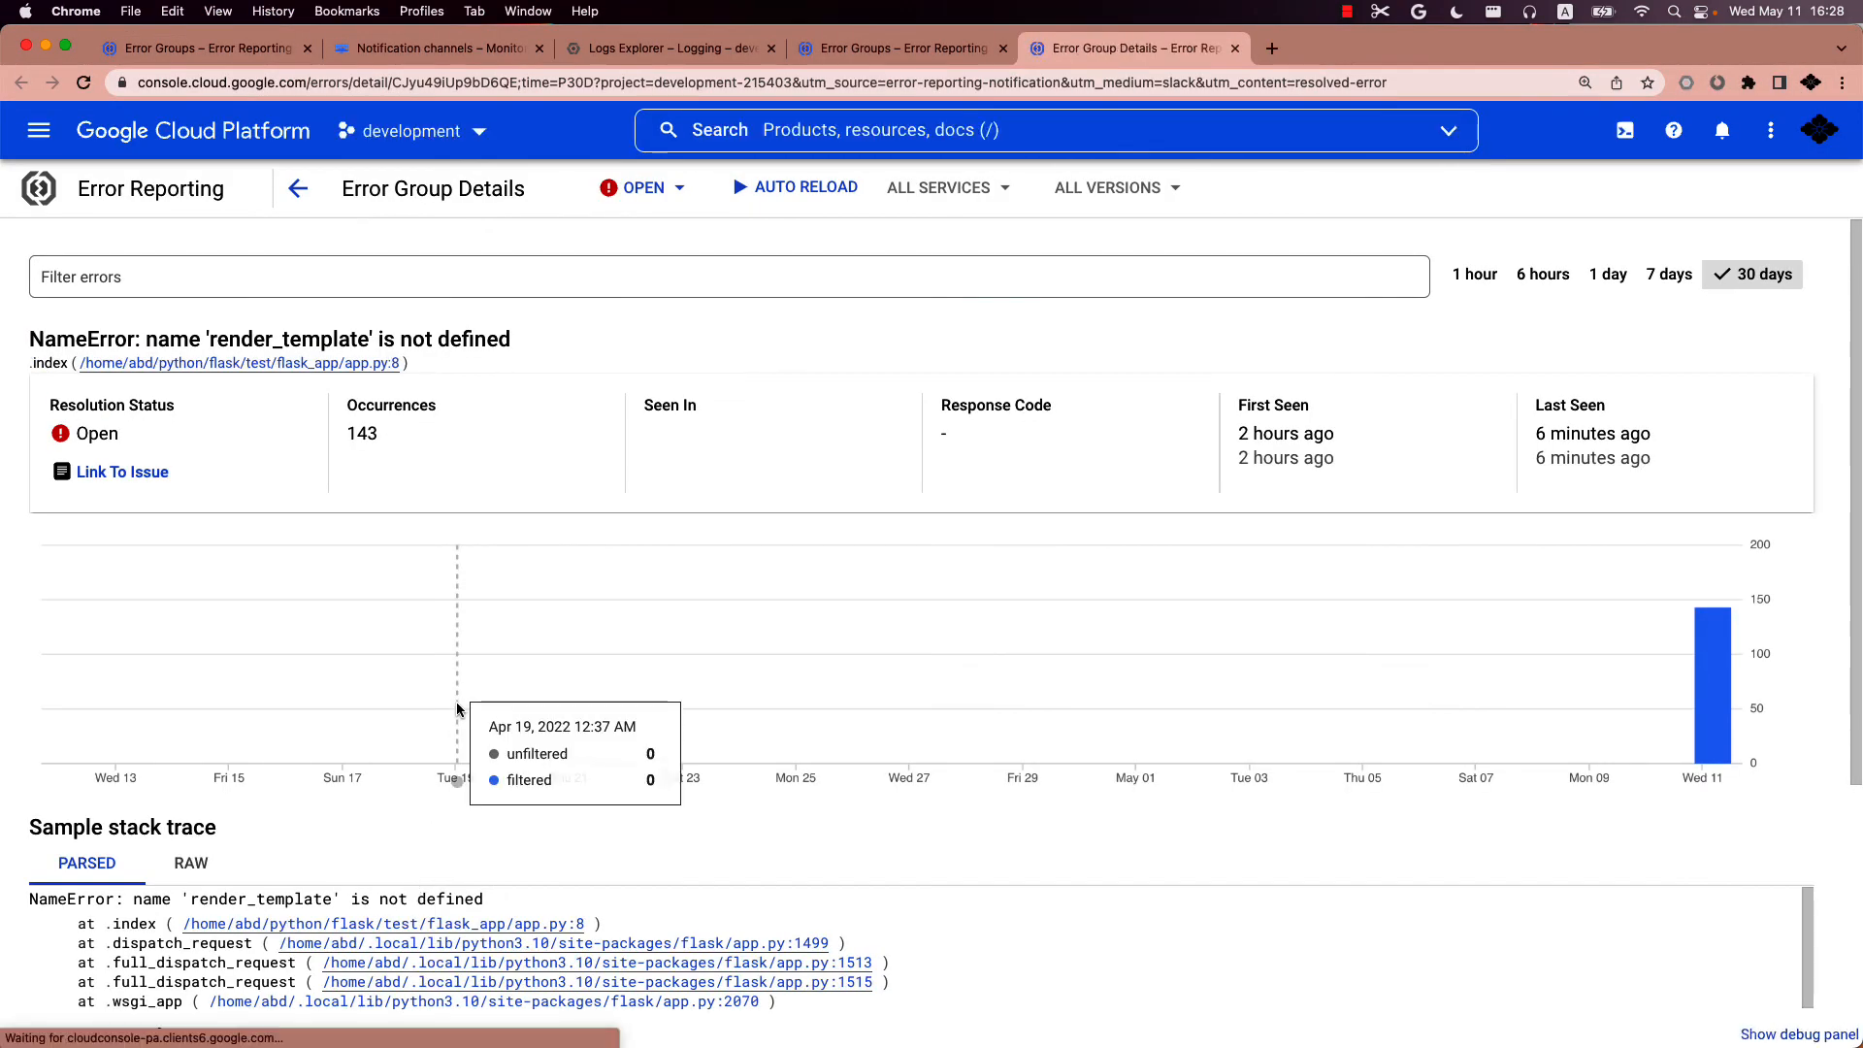
pyautogui.scroll(-3, 457, 709)
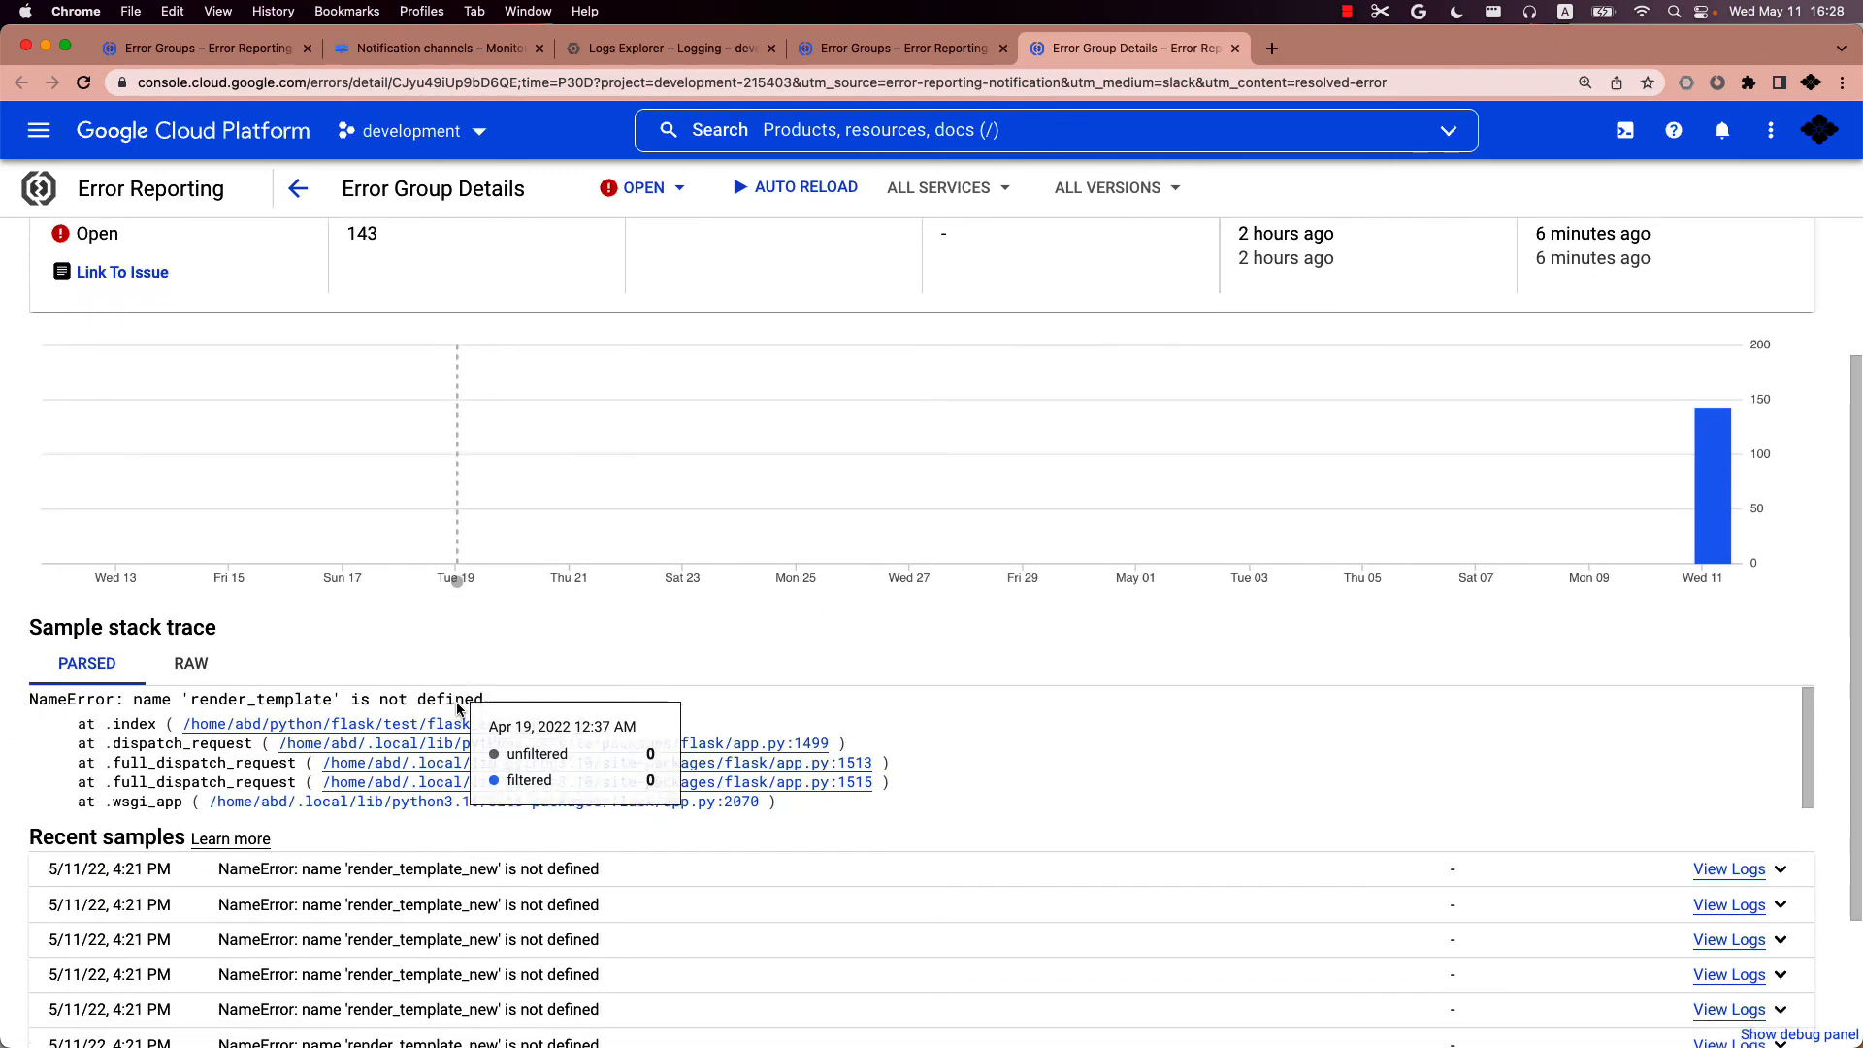
pyautogui.scroll(-1, 457, 710)
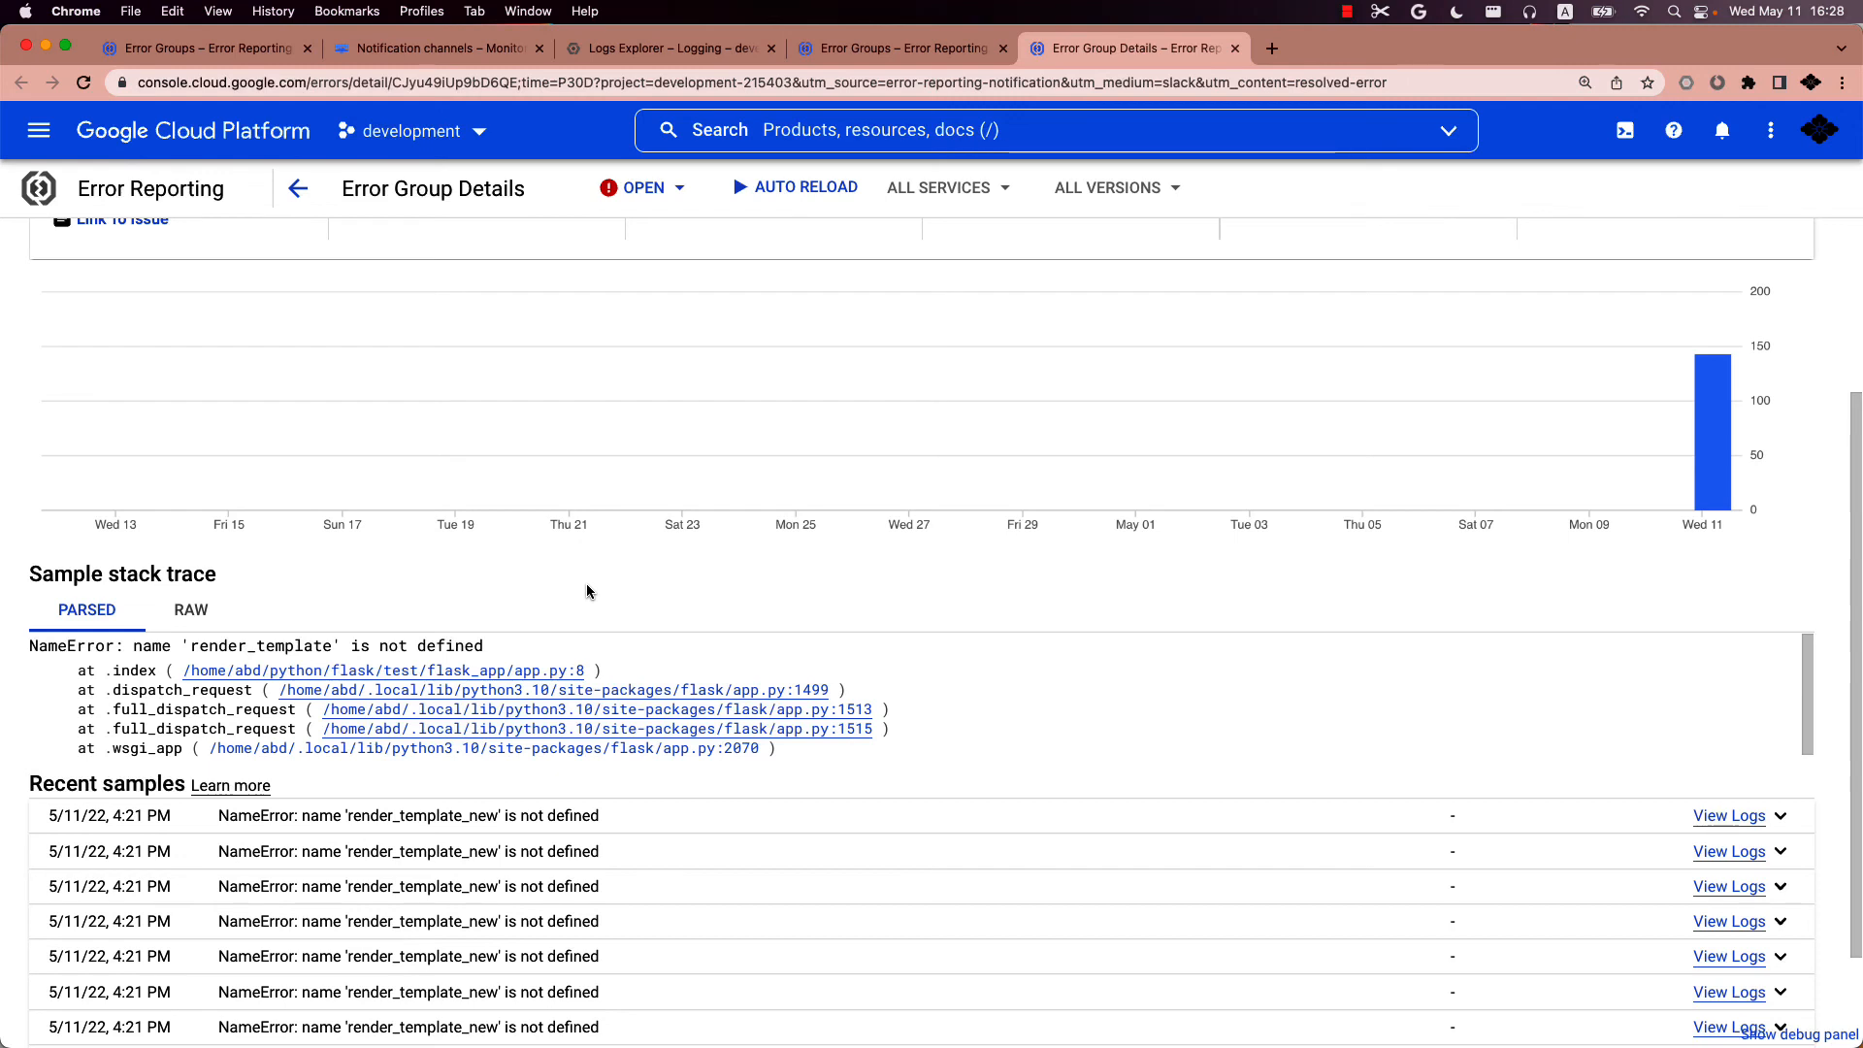
pyautogui.scroll(-2, 586, 590)
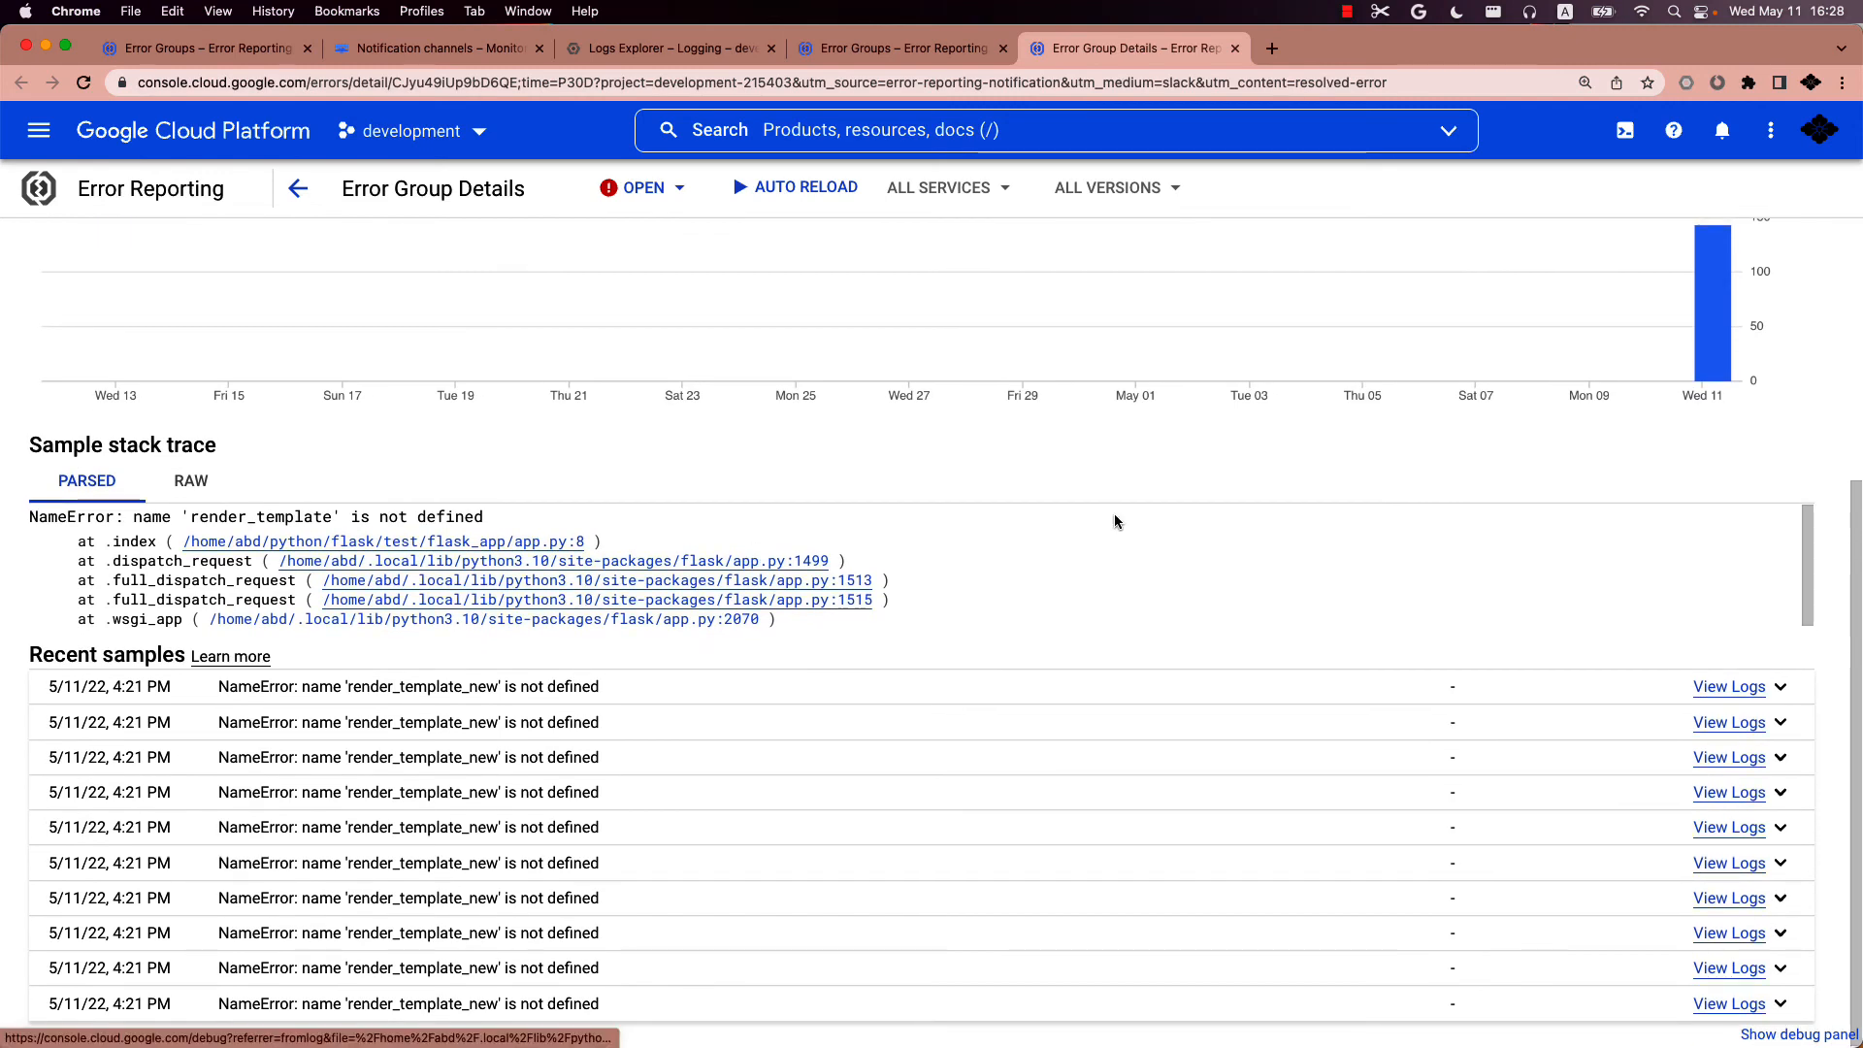